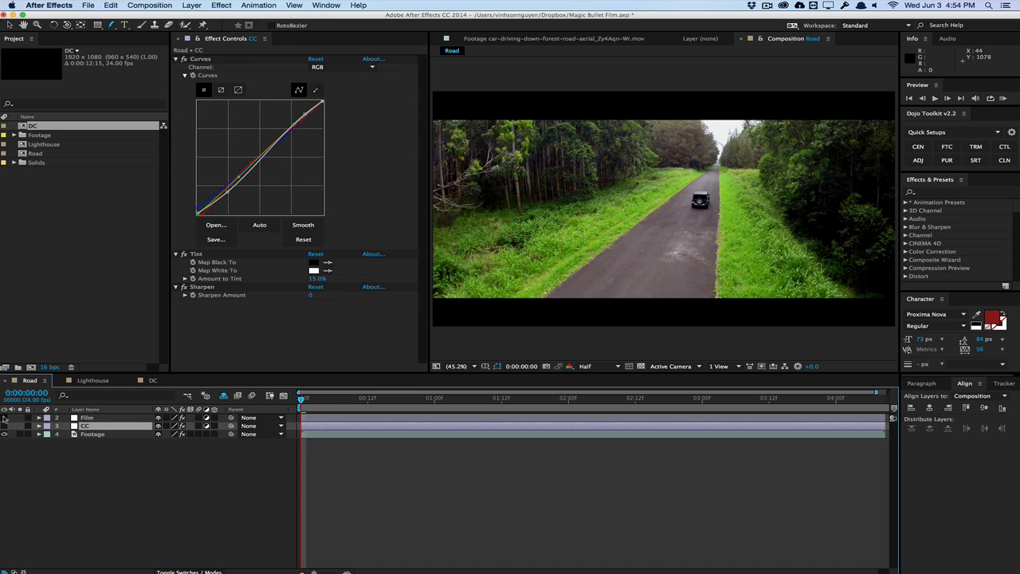
Make the Film layer visible and preview the graded road clip, returning to the first frame
click(4, 417)
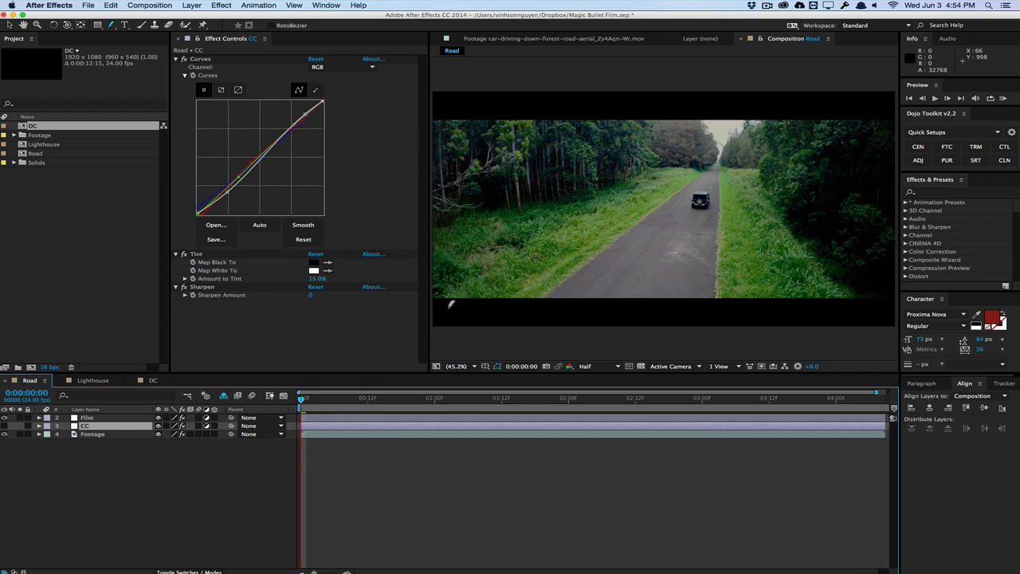
key(v)
key(space)
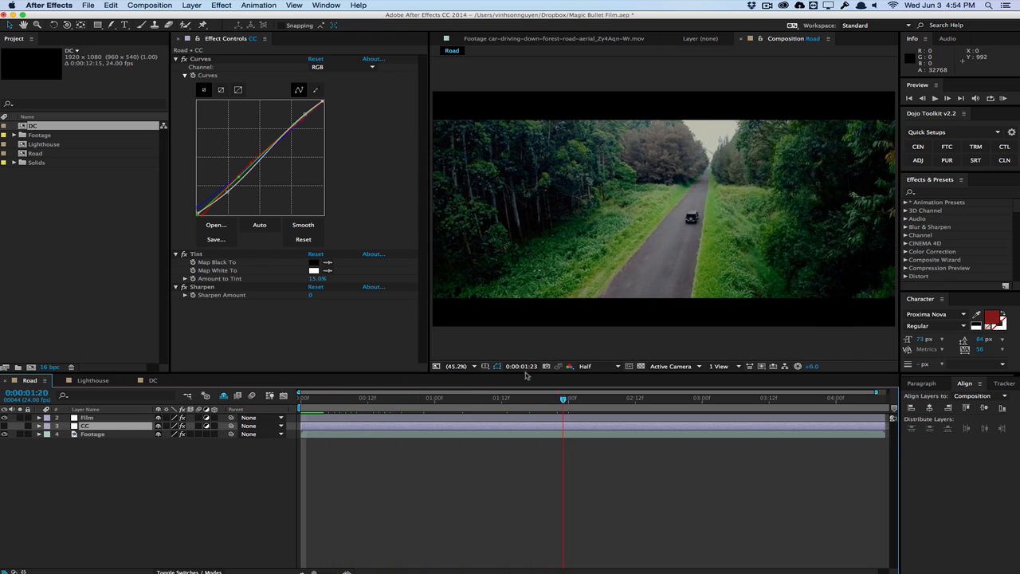
drag(526, 375, 287, 401)
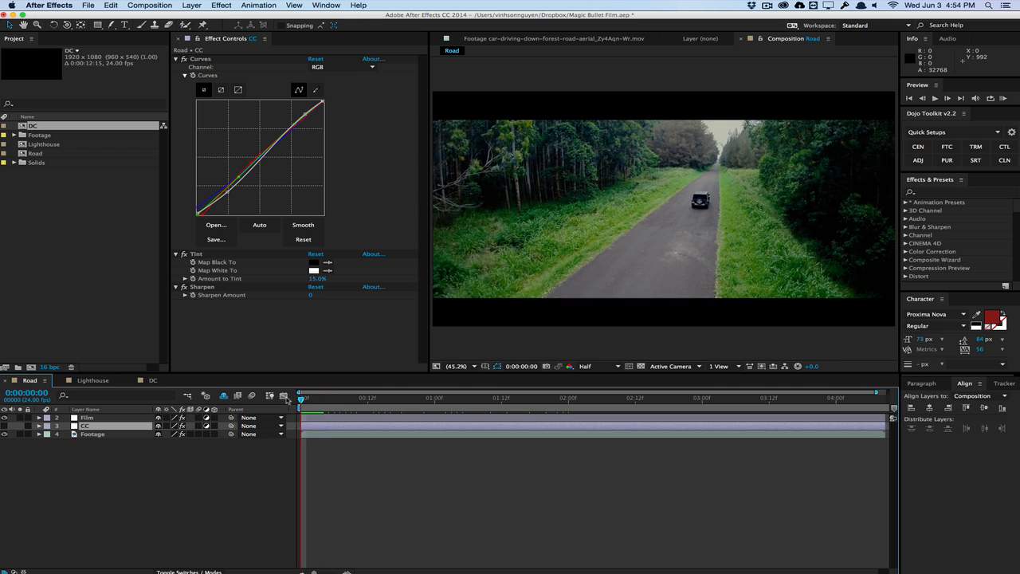
Select the Film layer and toggle its visibility repeatedly to compare the graded shot with the original footage
click(87, 418)
click(4, 418)
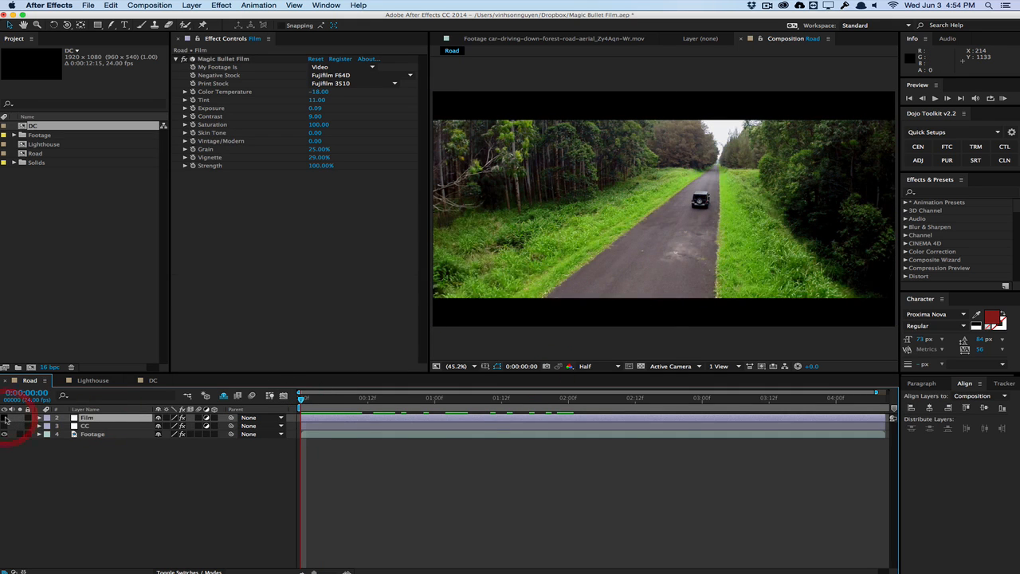
click(5, 417)
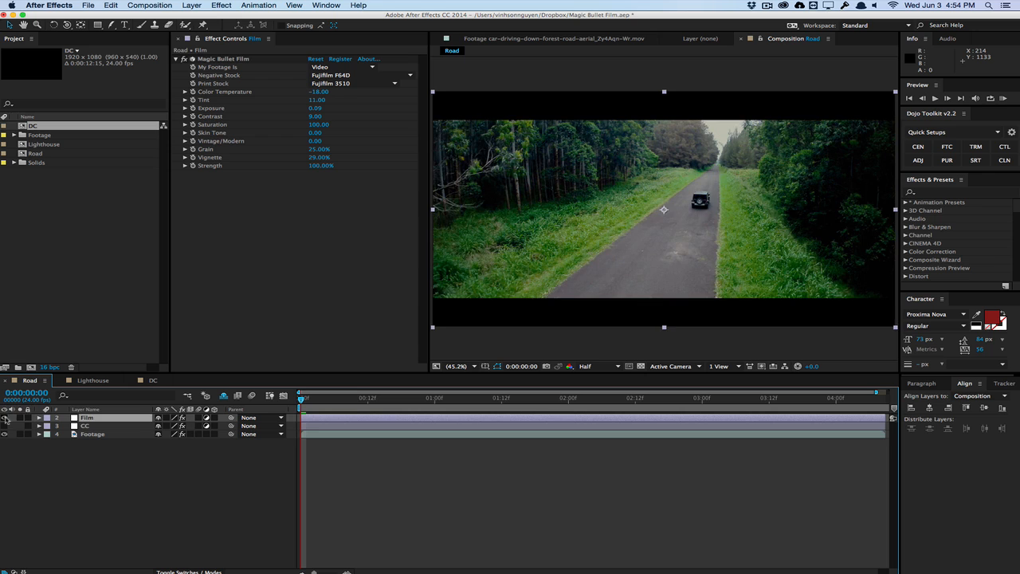
click(5, 418)
click(5, 418)
click(5, 418)
click(5, 418)
click(5, 418)
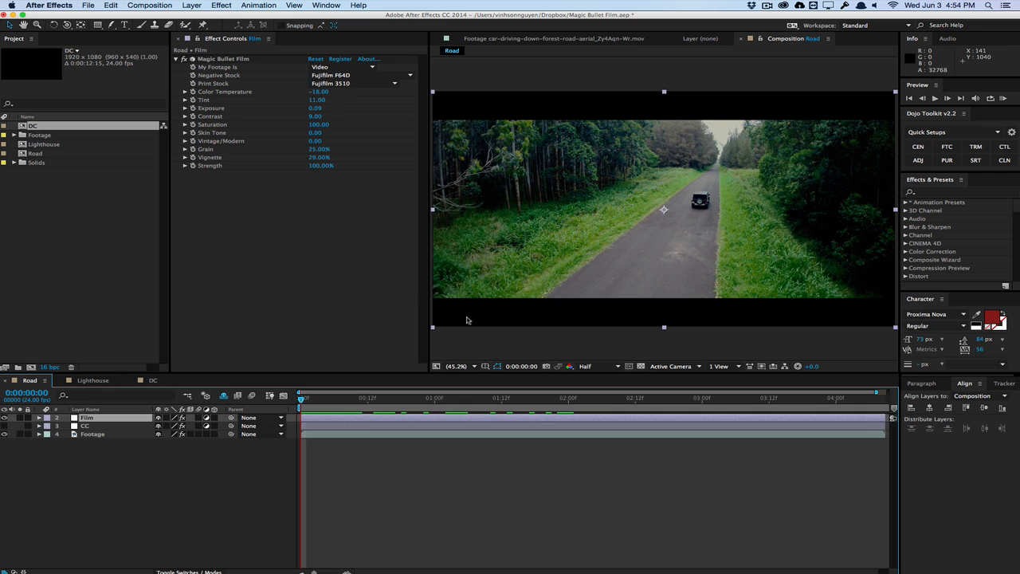
Delete the existing Magic Bullet Film effect from the Film layer and apply a fresh Magic Bullet Film from the Magic Bullet Suite
click(185, 60)
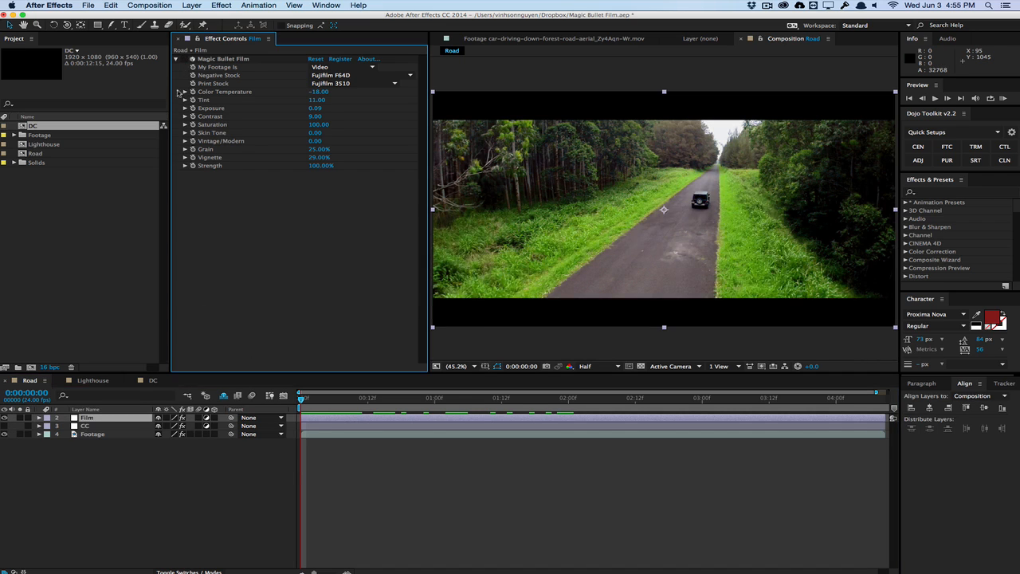
click(229, 59)
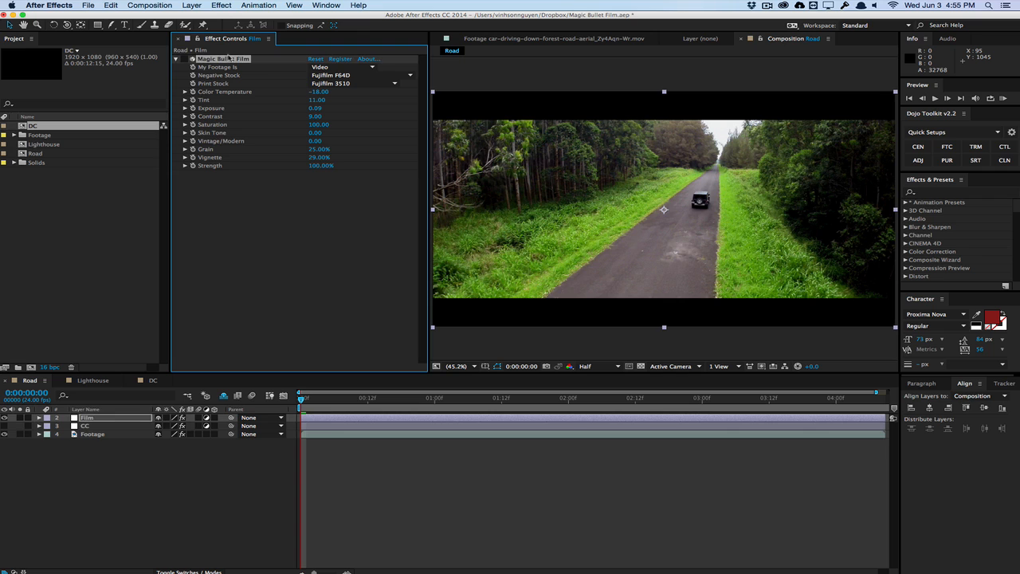
key(Delete)
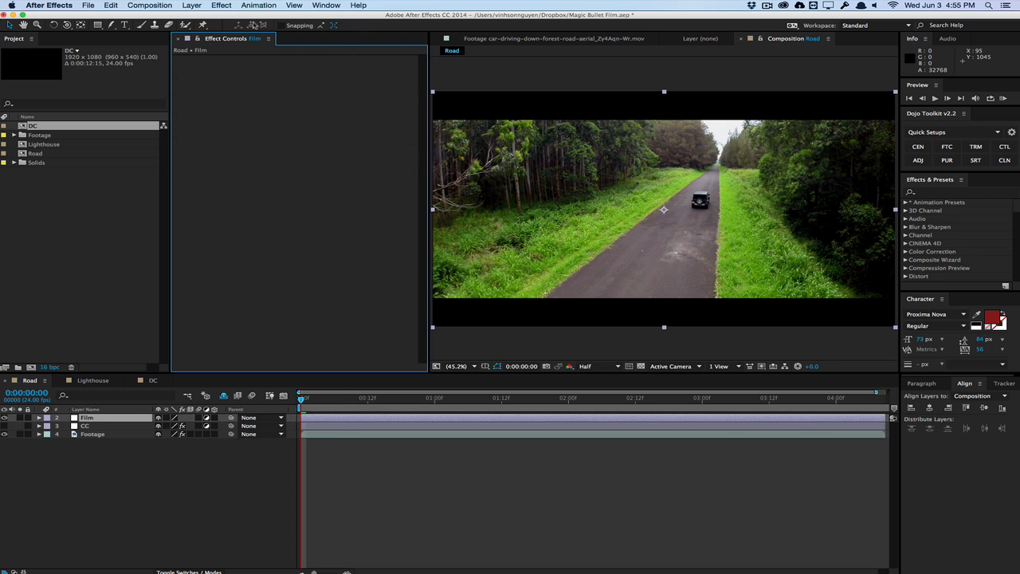
click(222, 5)
mouse_move(267, 196)
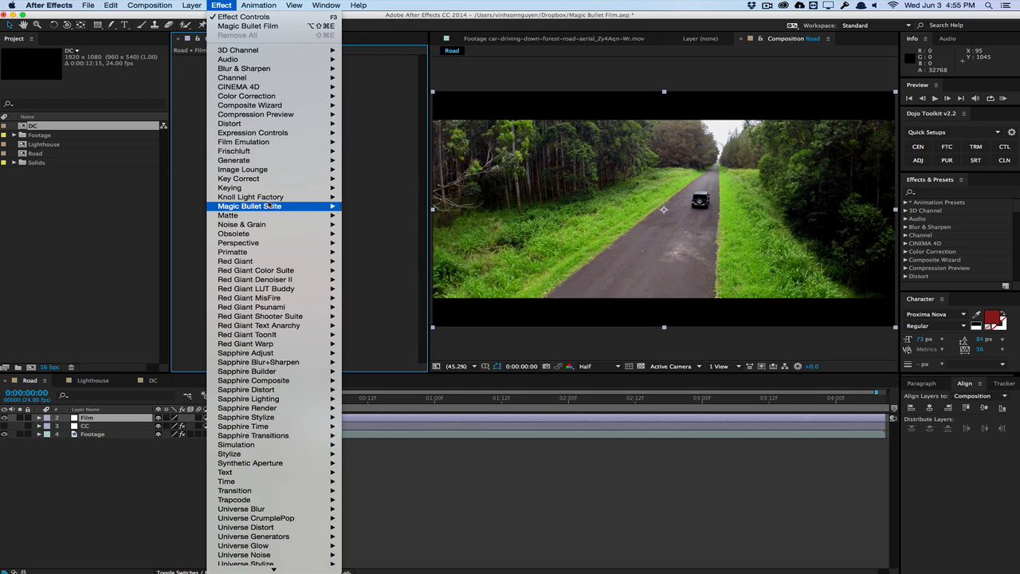
click(393, 225)
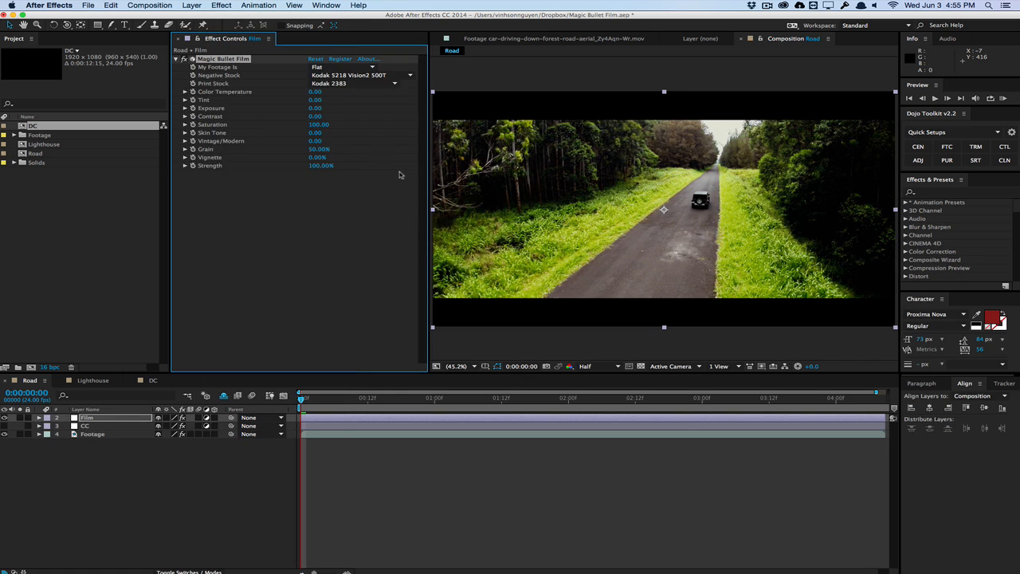
Compare the footage with and without the Film layer, and set the effect's My Footage Is option to Video
click(4, 418)
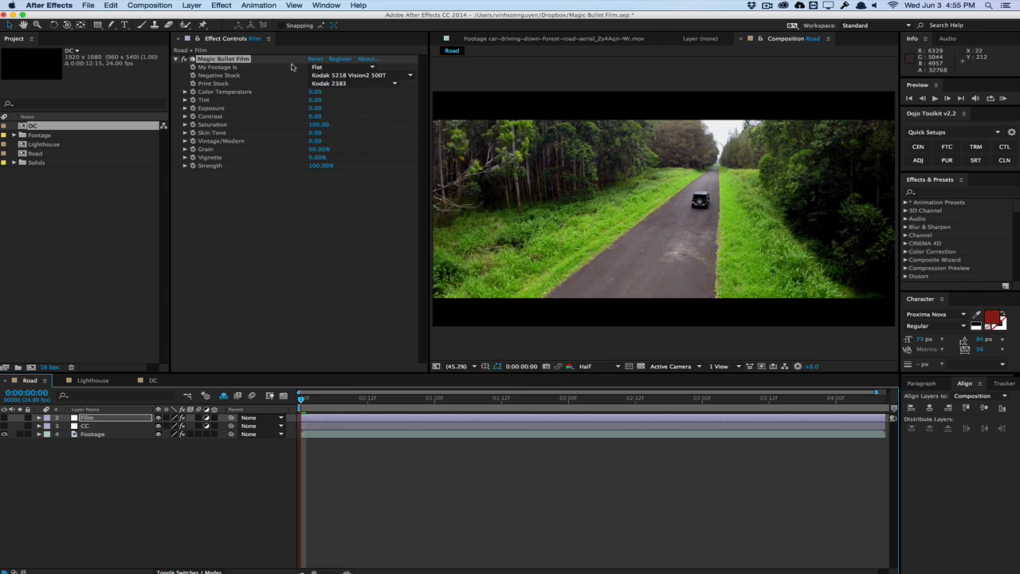
click(5, 418)
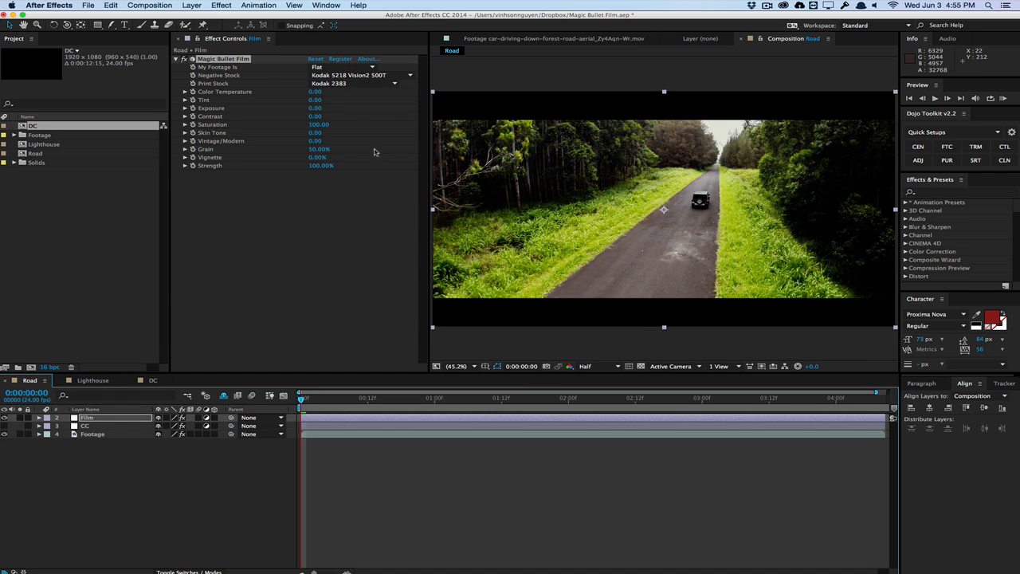
click(373, 68)
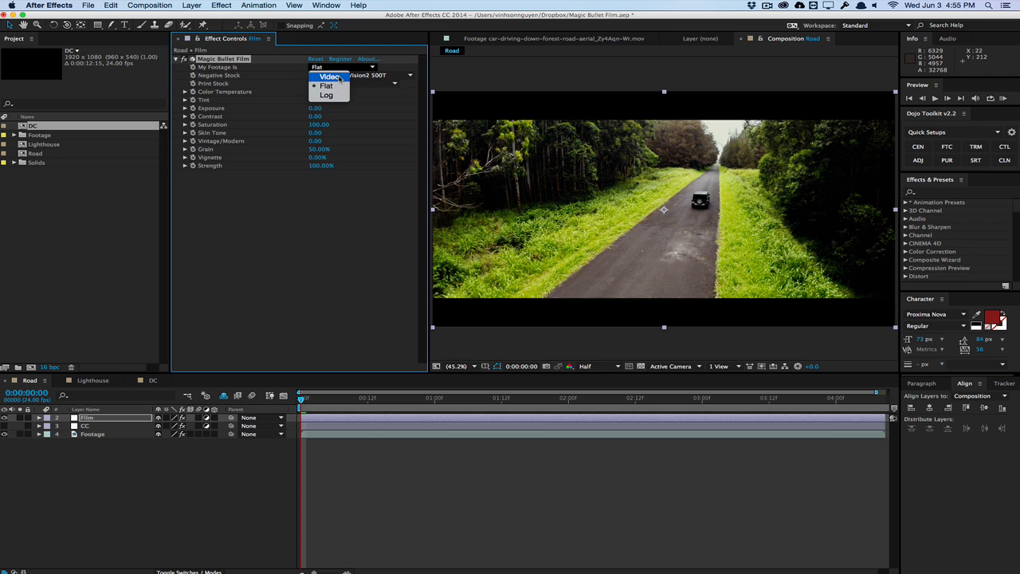
click(338, 76)
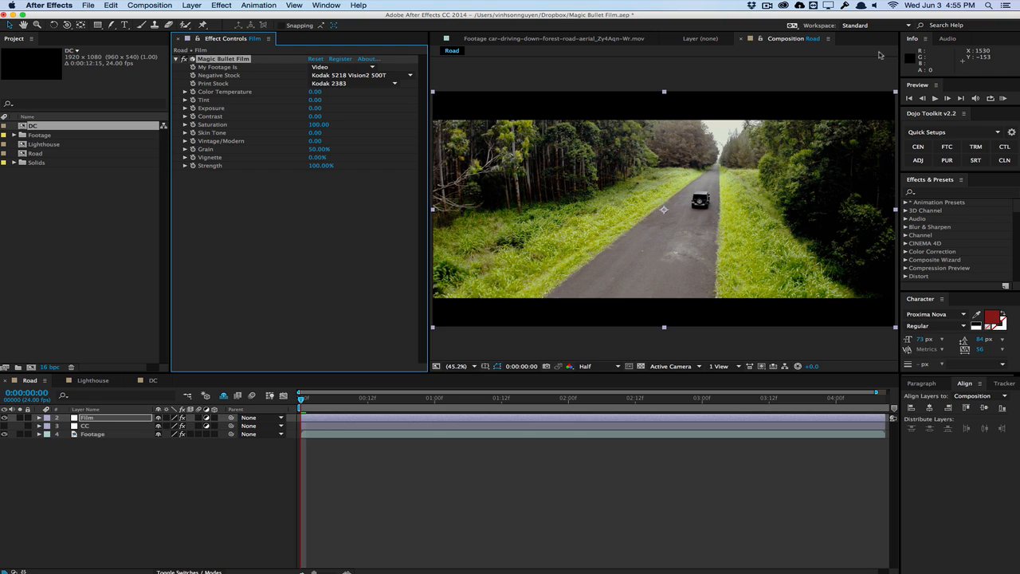
click(322, 67)
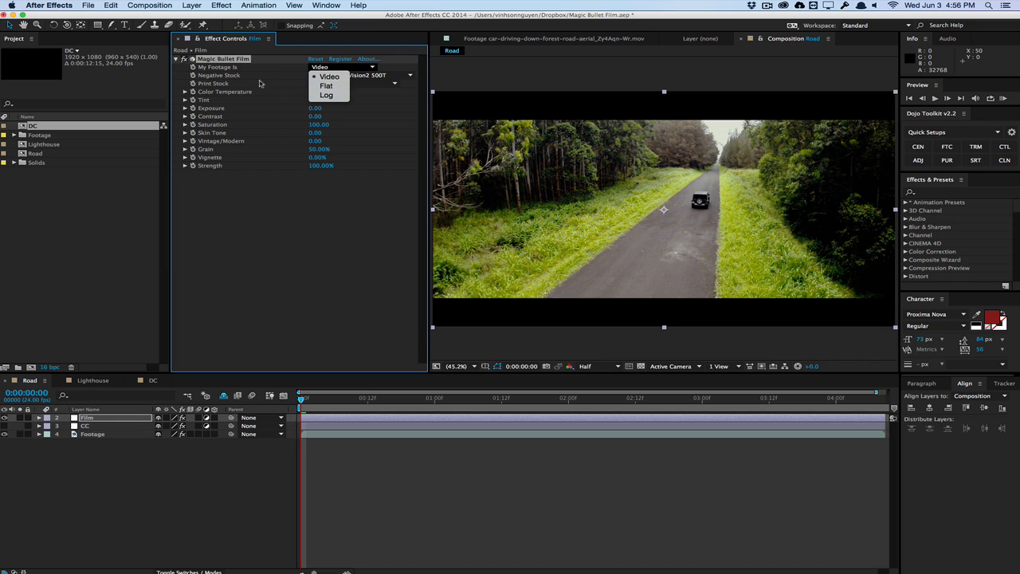
click(333, 77)
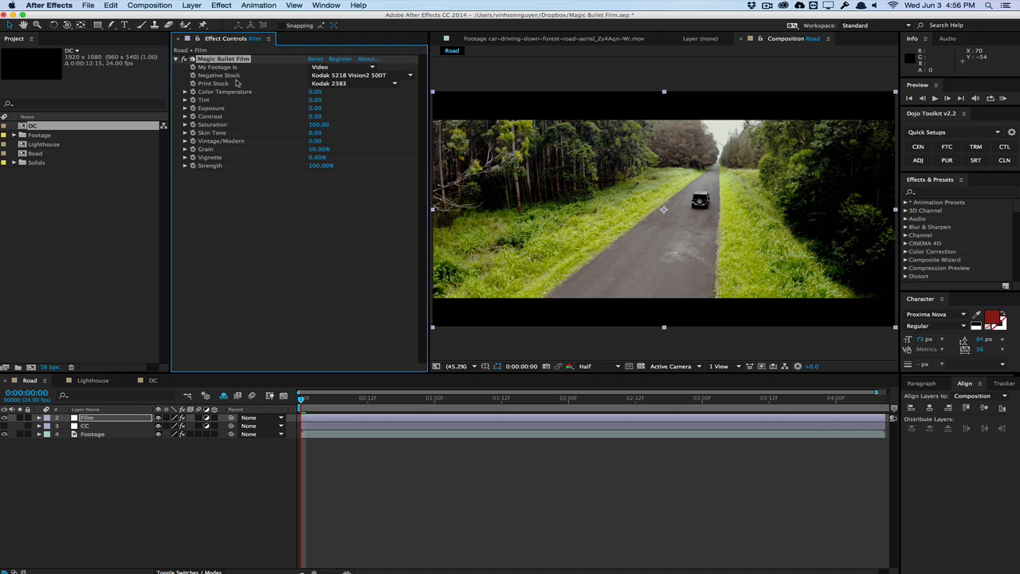
Try the Kodak 5201 Vision 50D, Kodak 5205 Vision2 250D and Kodak 5218 Vision2 500T negative stocks on the shot
click(351, 75)
click(351, 84)
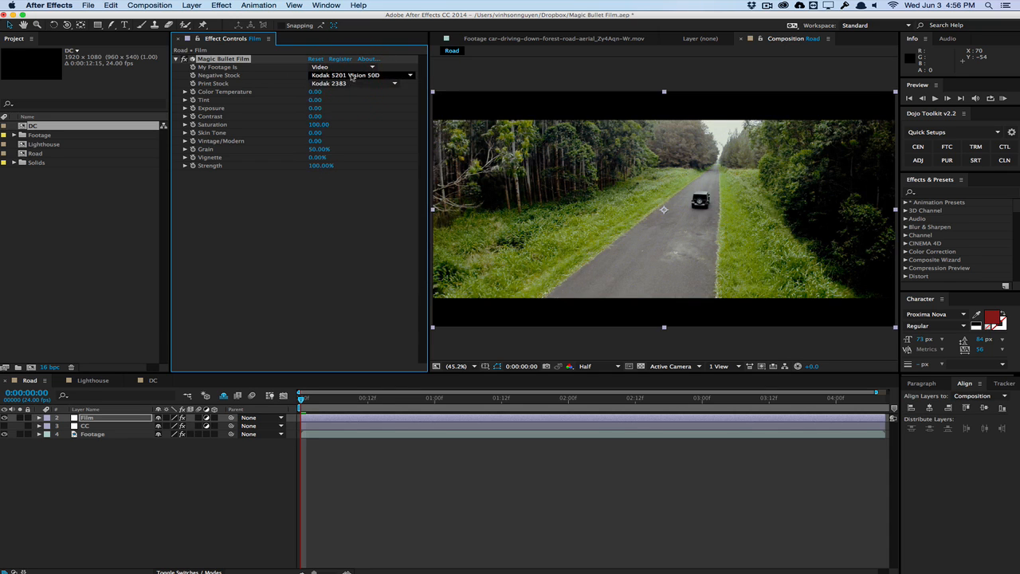
click(351, 75)
click(351, 94)
click(350, 75)
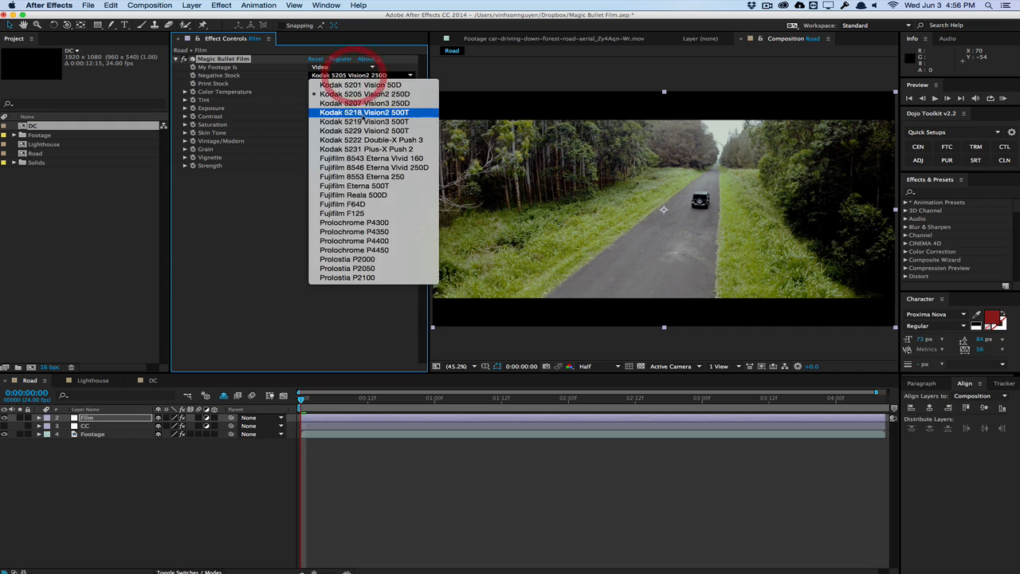
click(364, 112)
Try the Fujifilm 8543 Eterna Vivid 160, Kodak 5222 Double-X Push 3 and Fujifilm Reala 500D negative stocks
click(350, 75)
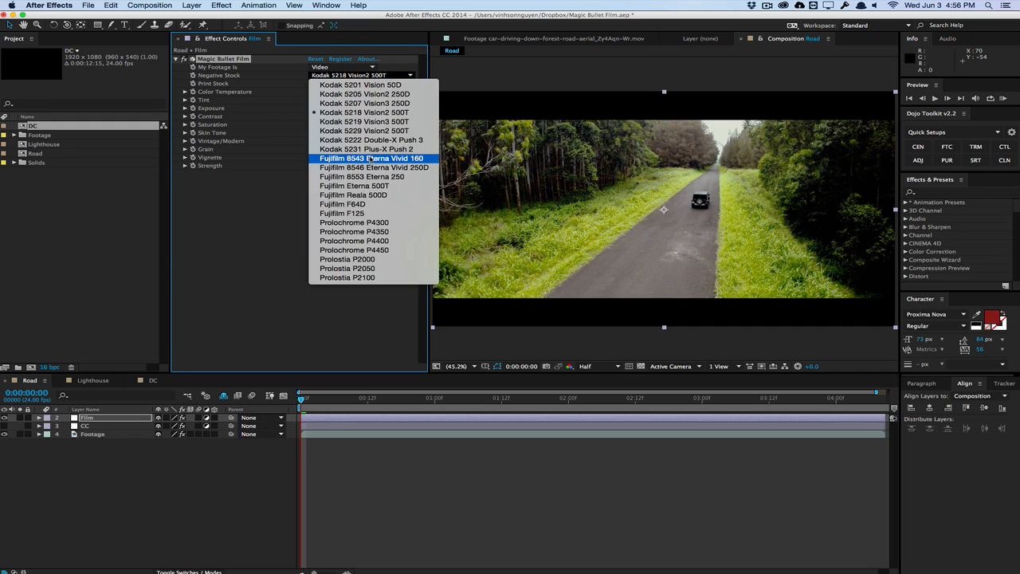
click(371, 158)
click(371, 75)
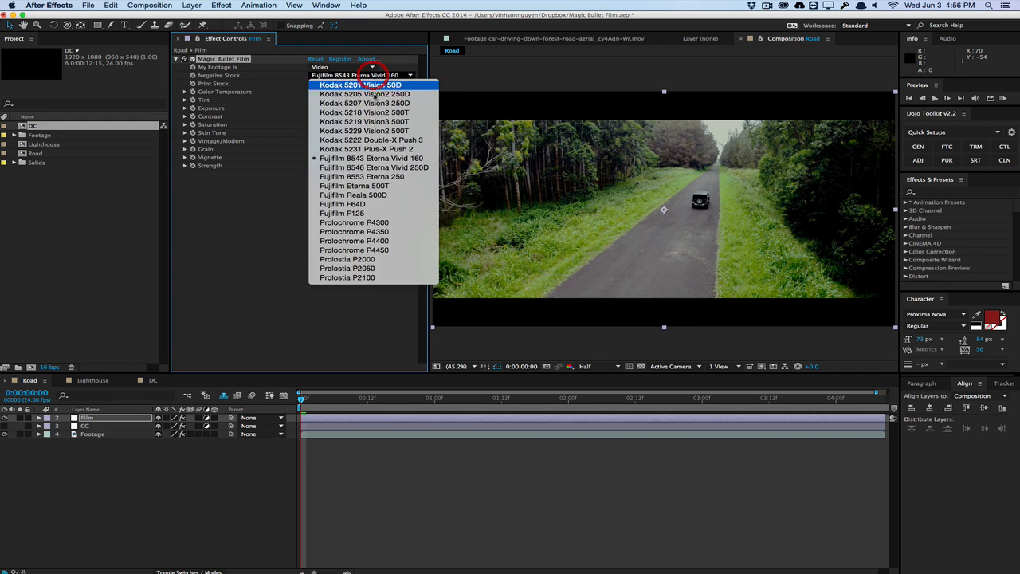
click(376, 140)
click(359, 75)
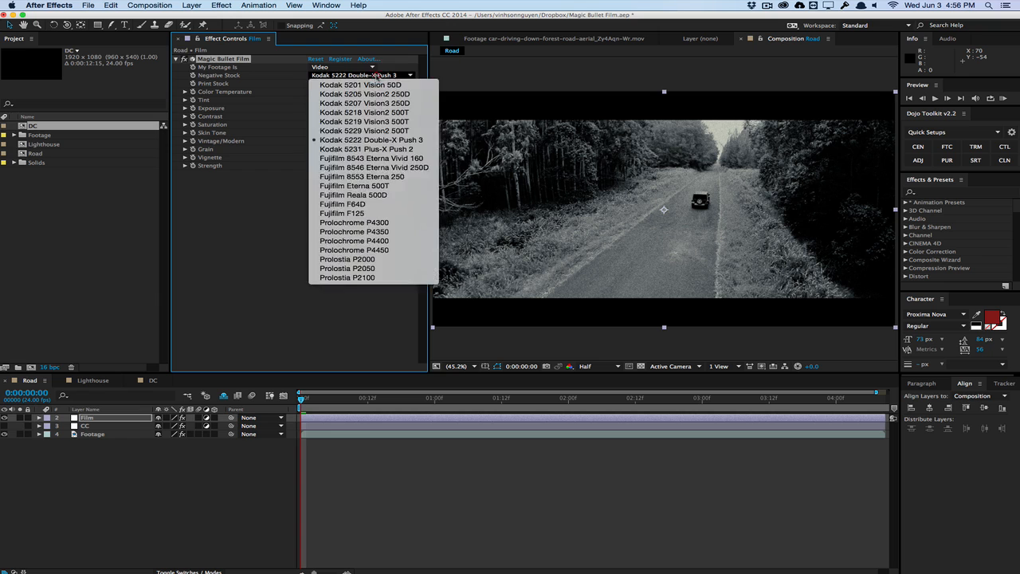
click(378, 195)
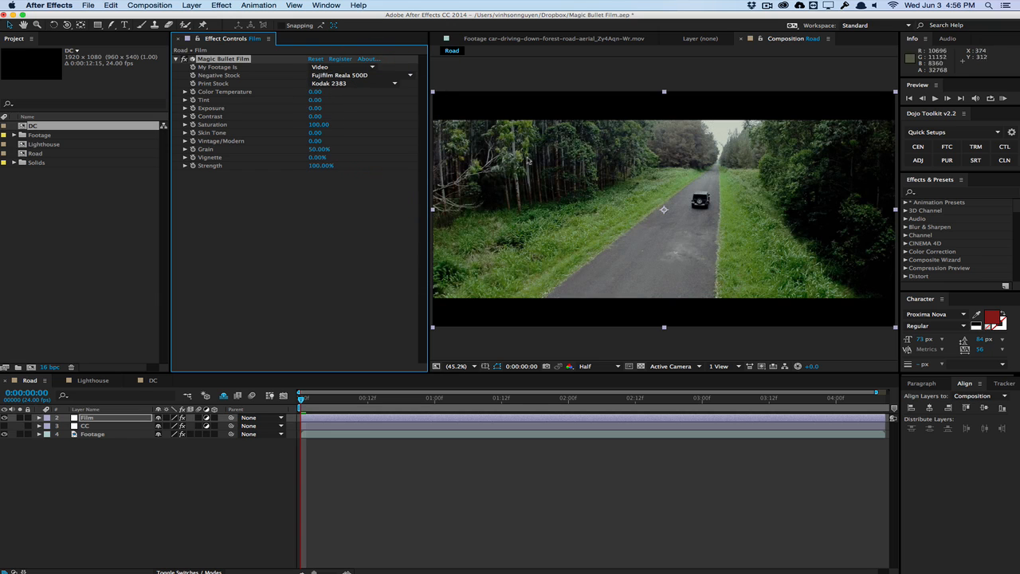
Try the Fujifilm F125, Prolochrome P4300 and Fujifilm 8546 Eterna Vivid 250D negative stocks
click(363, 75)
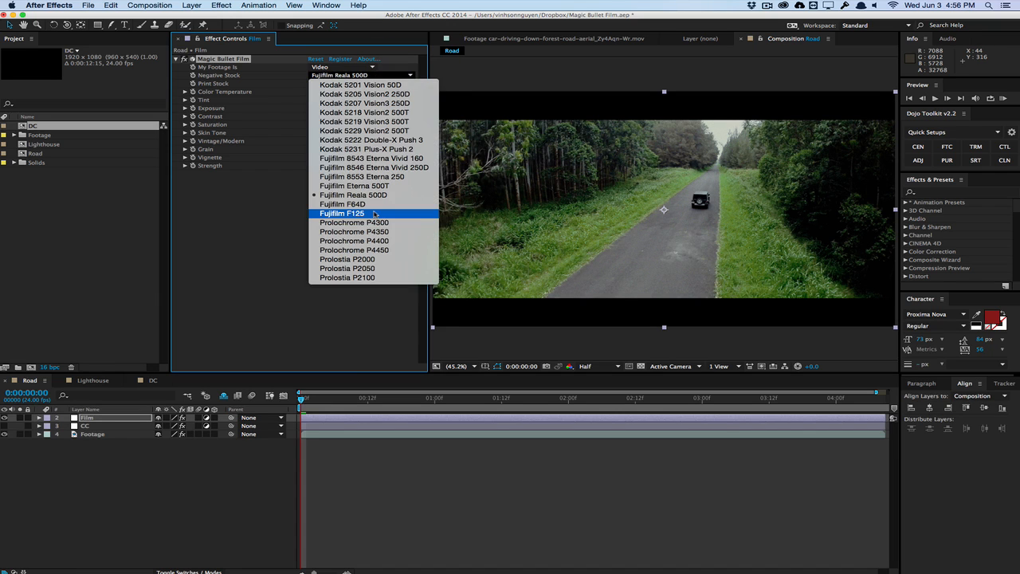
click(374, 214)
click(372, 75)
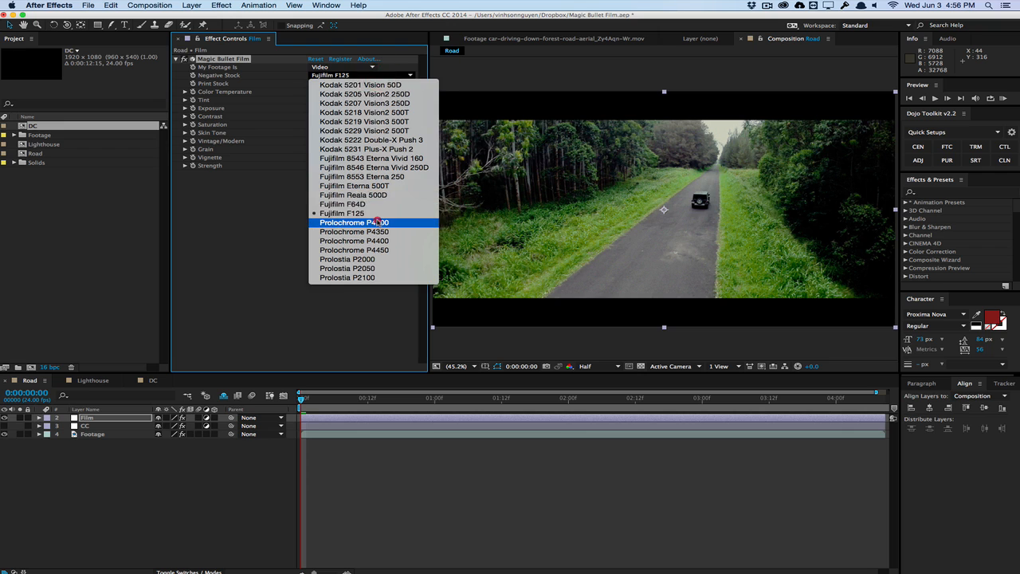
click(377, 221)
click(374, 75)
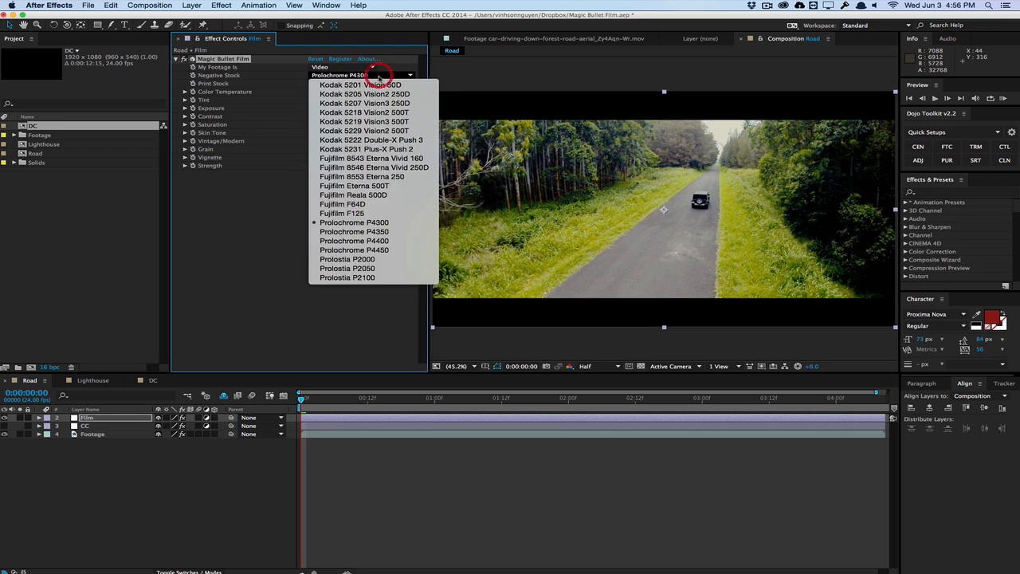
click(381, 167)
Try the Fujifilm 8543 Eterna Vivid 160, Fujifilm Reala 500D and Kodak 5218 Vision2 500T negative stocks
click(373, 75)
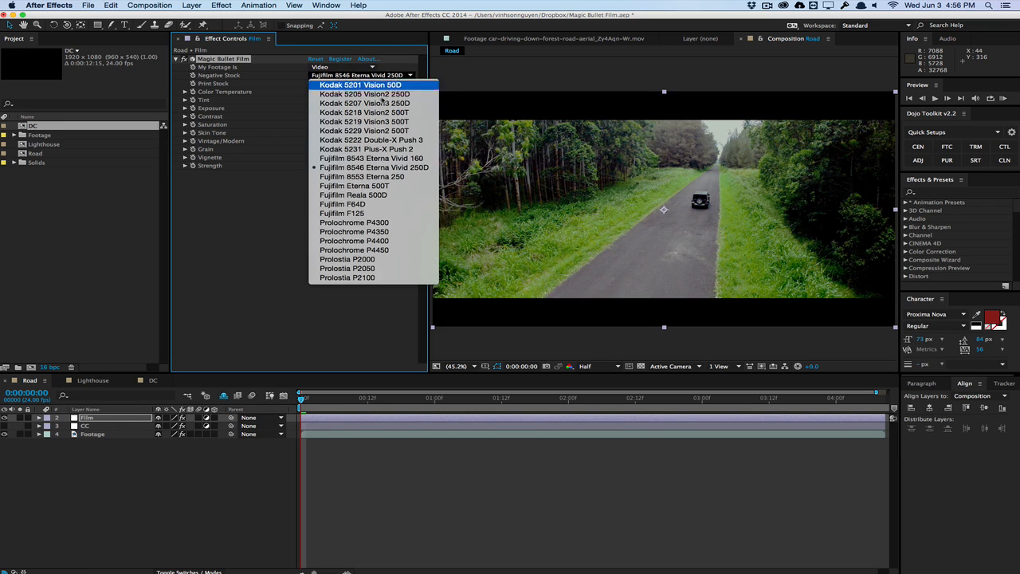
click(383, 158)
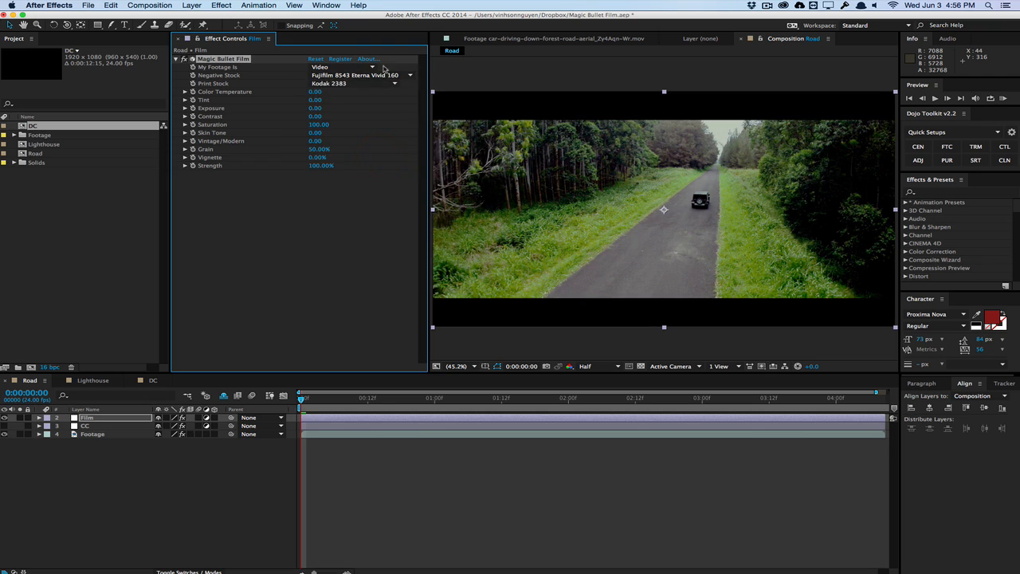
click(381, 75)
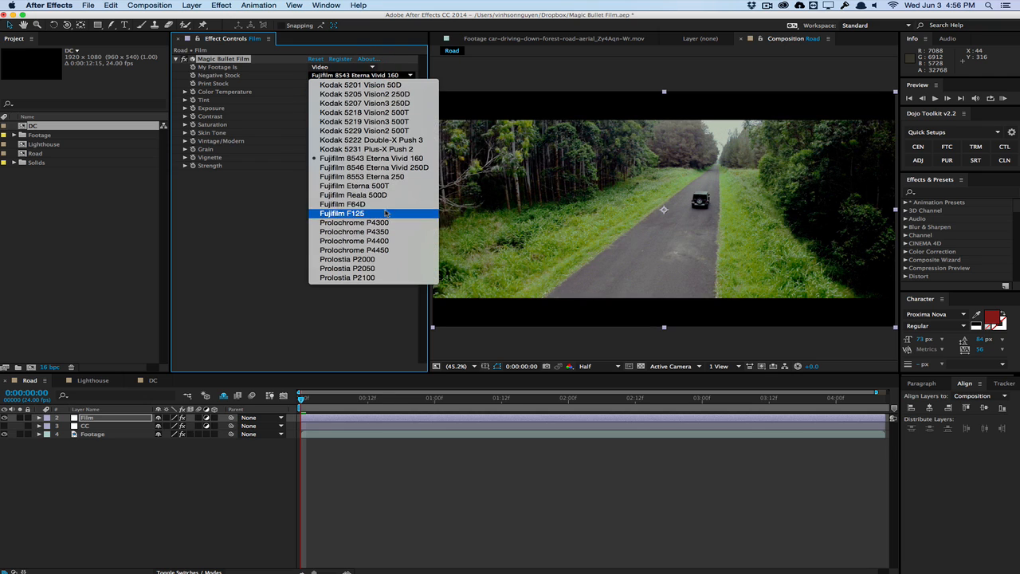
click(385, 195)
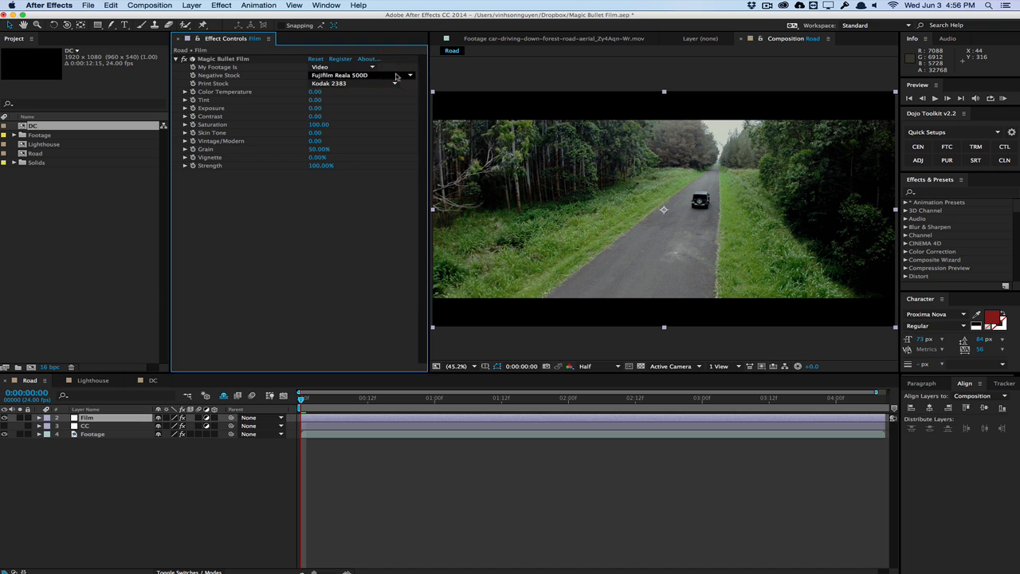
click(397, 74)
click(397, 113)
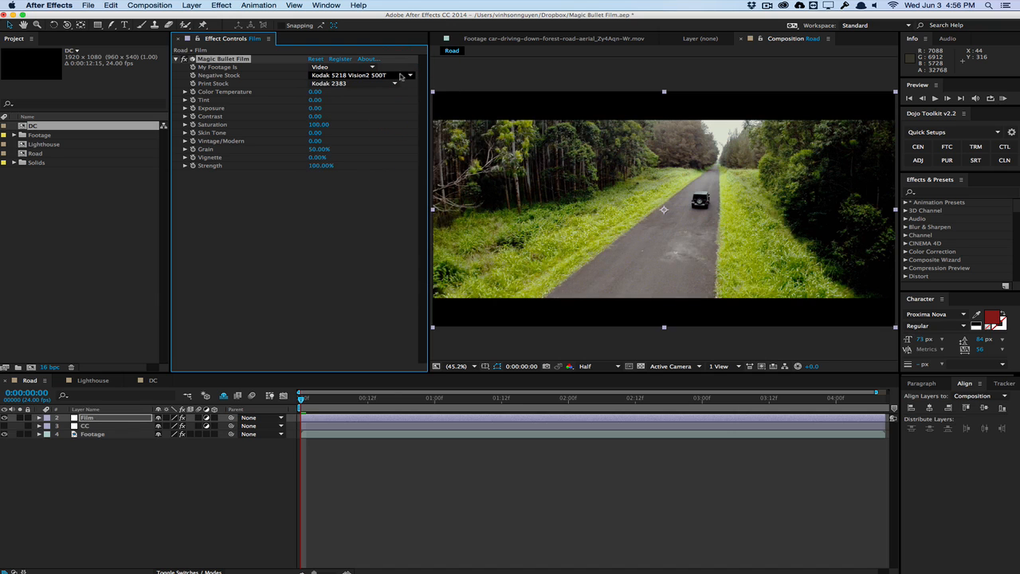
Try the Kodak 5229 Vision2 500T negative stock and compare it with the original footage by toggling the Film layer
click(393, 75)
click(401, 131)
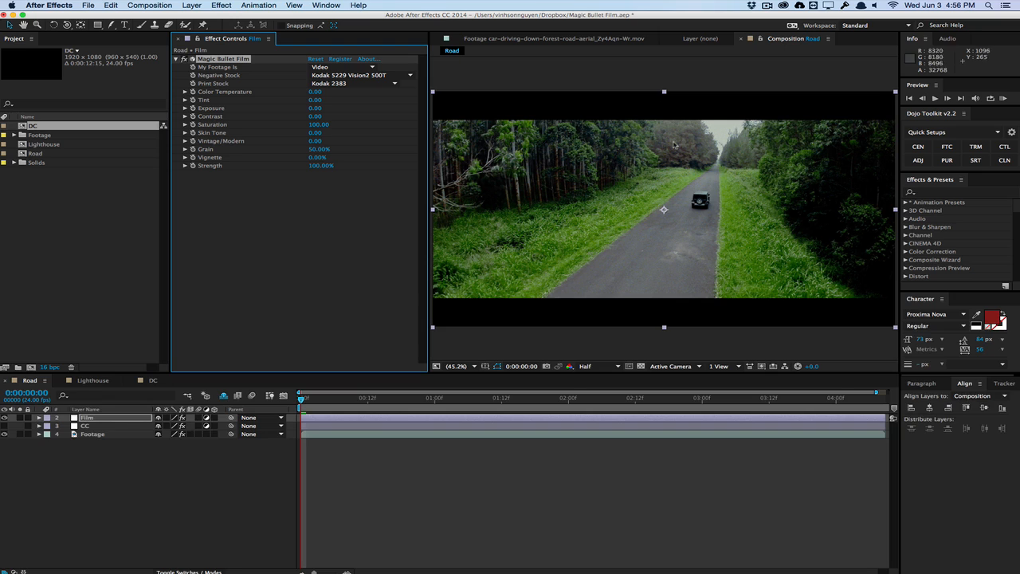
click(5, 418)
click(5, 418)
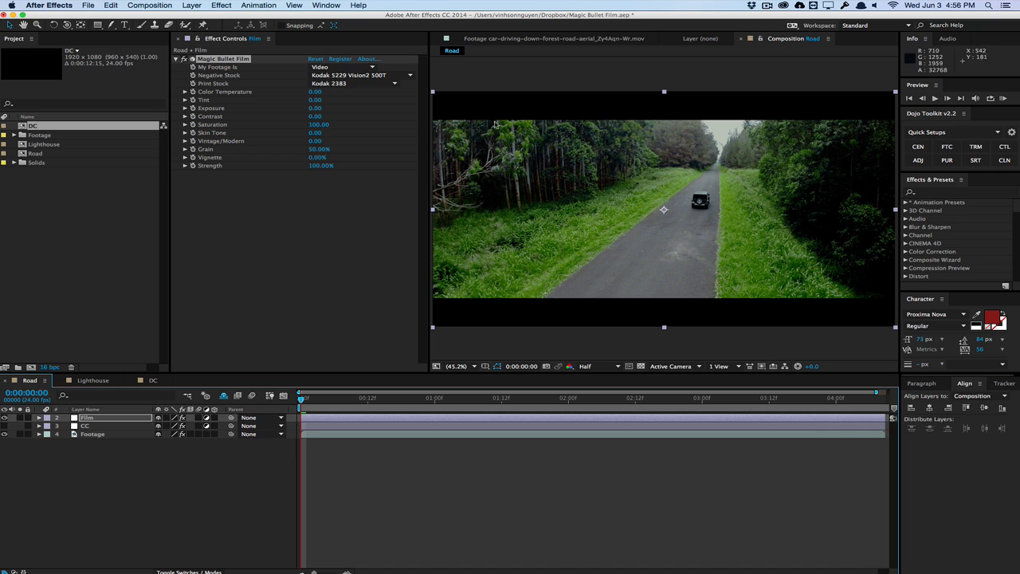
Try the Fujifilm F125, Prolostia P2000 and Prolostia P2050 negative stocks on the Road composition
click(403, 76)
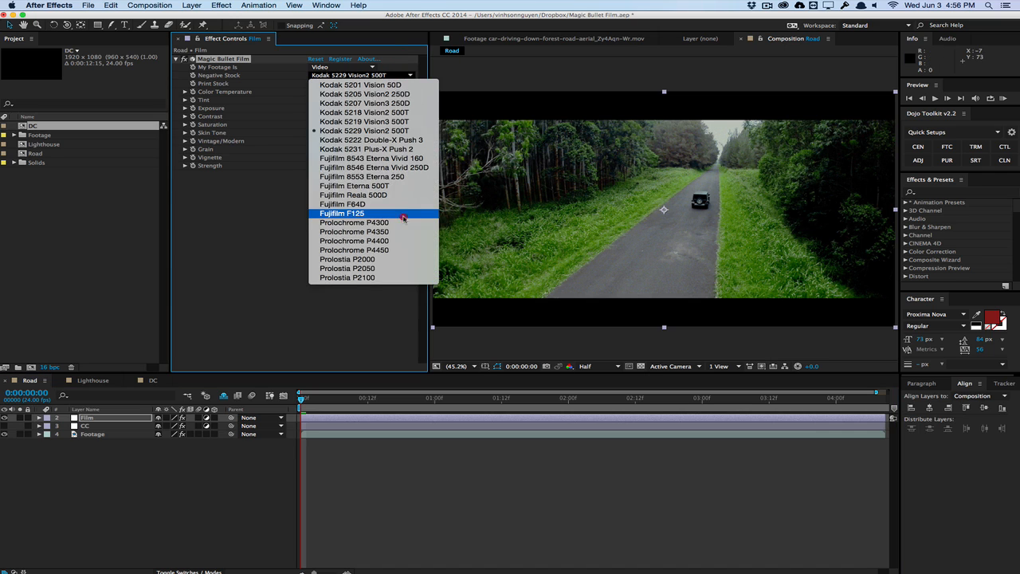
click(402, 216)
click(409, 75)
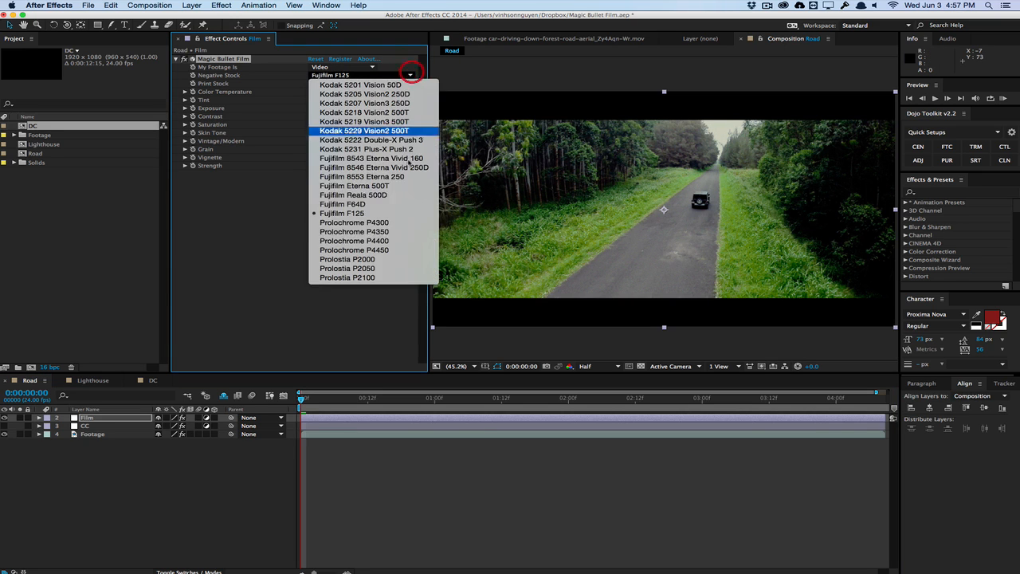
click(403, 259)
click(409, 75)
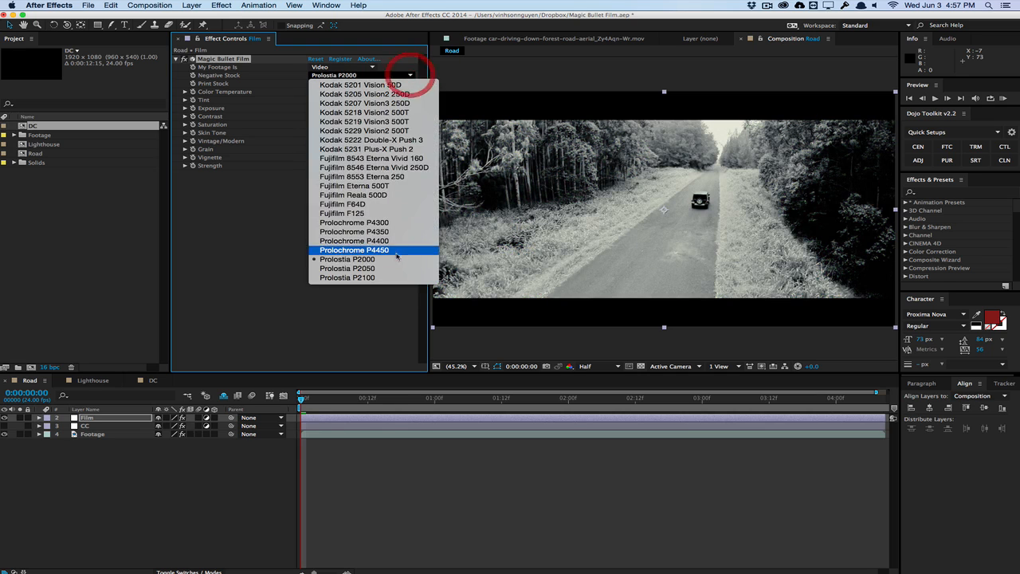
click(396, 269)
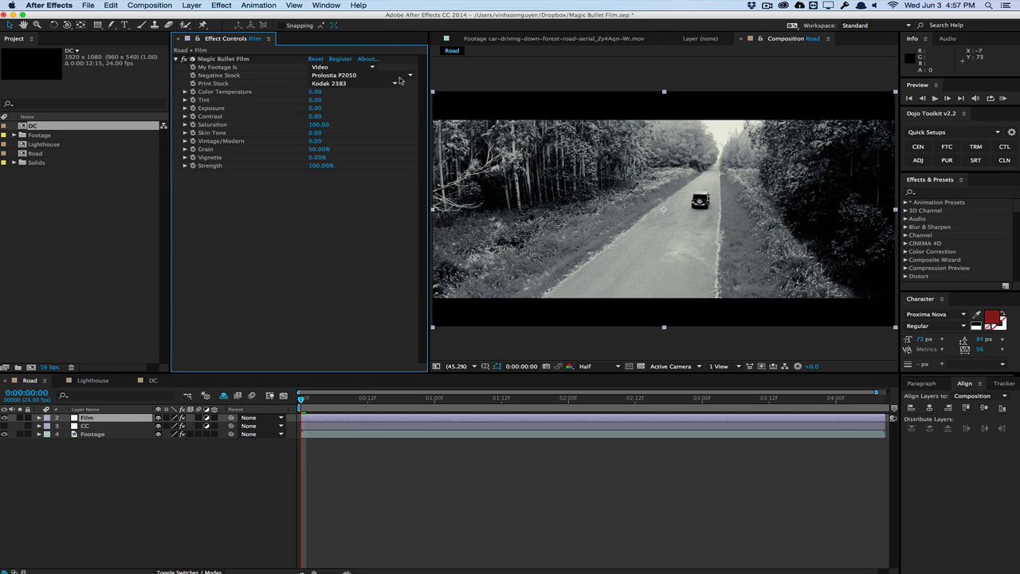
Try the Fujifilm 8553 Eterna 250 and Kodak 5229 Vision2 500T negative stocks and settle on Fujifilm F64D
click(399, 76)
click(392, 176)
click(402, 75)
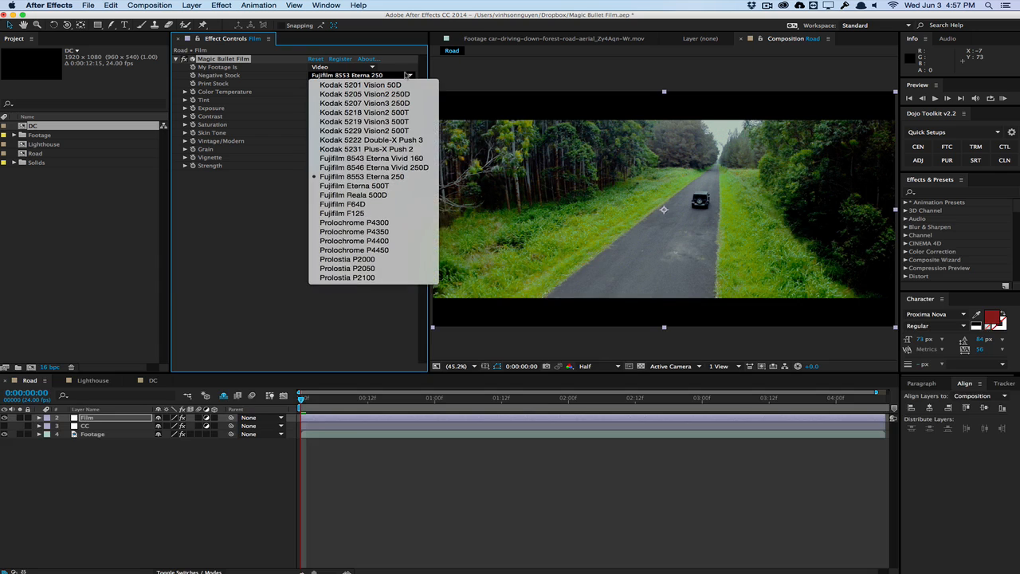
click(399, 194)
click(403, 75)
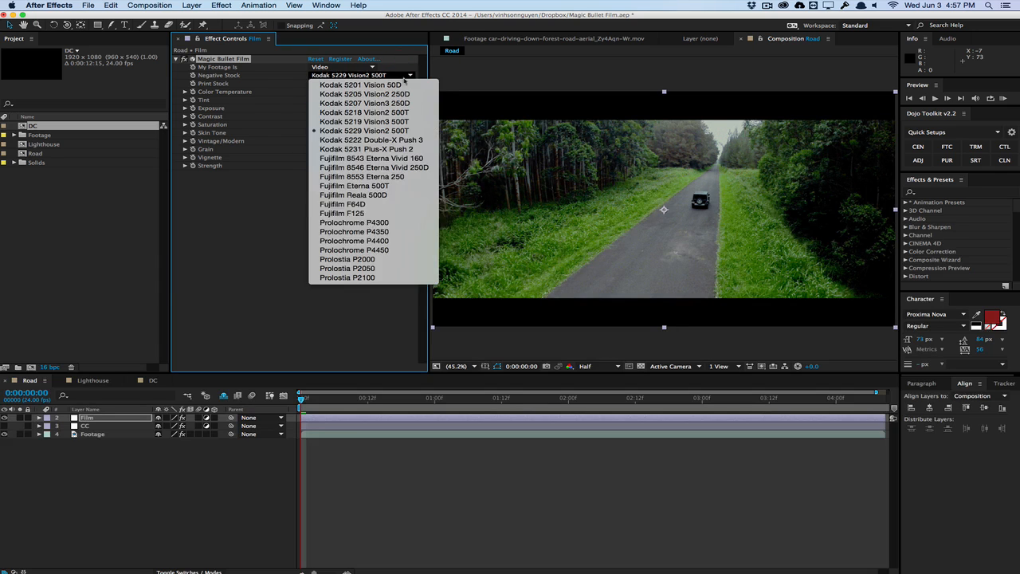
click(398, 204)
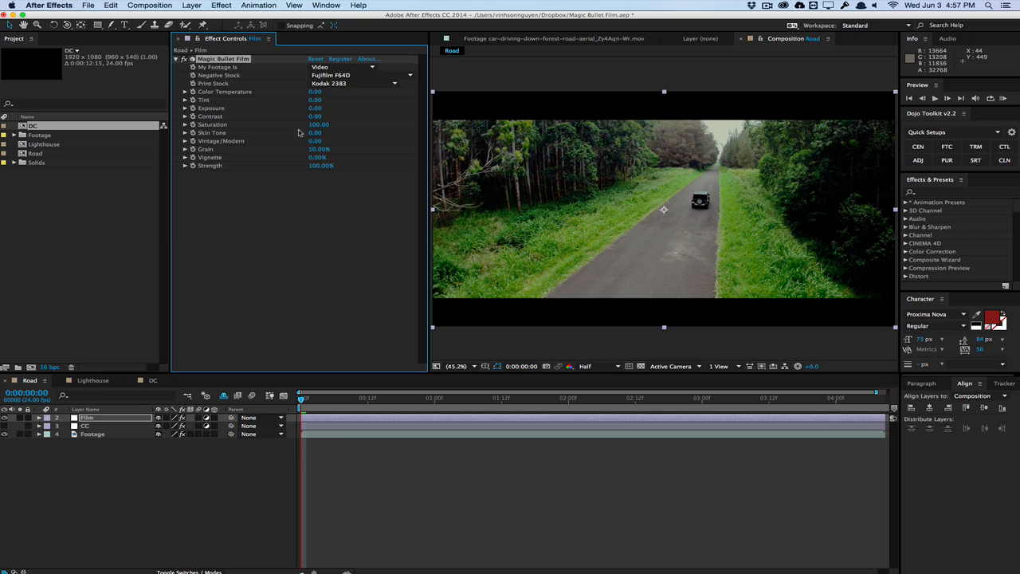
Try the Kodak 2395, Fujifilm 3510 and Fujifilm 3521XD print stocks on the Road composition
click(378, 85)
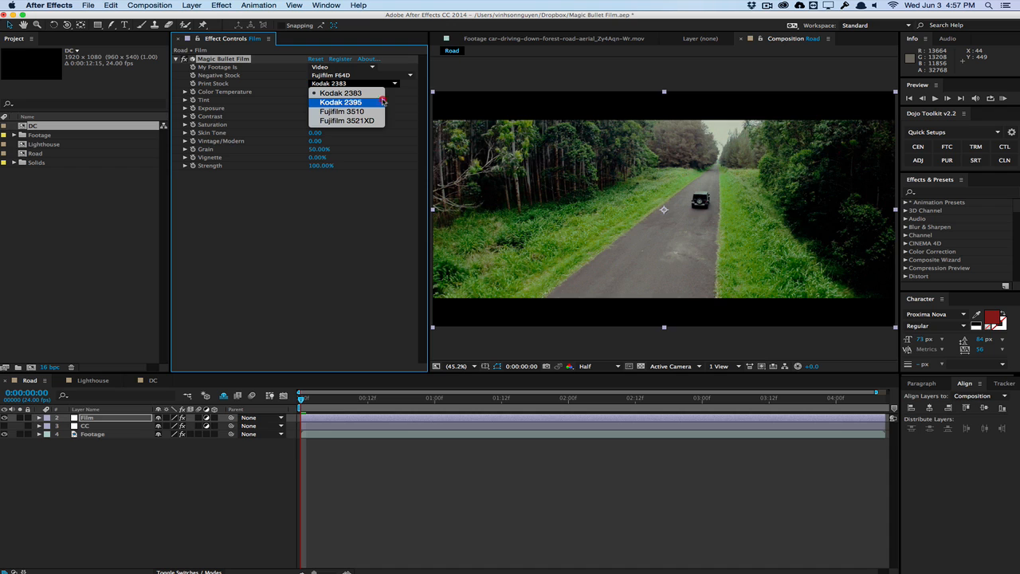
click(383, 101)
click(391, 83)
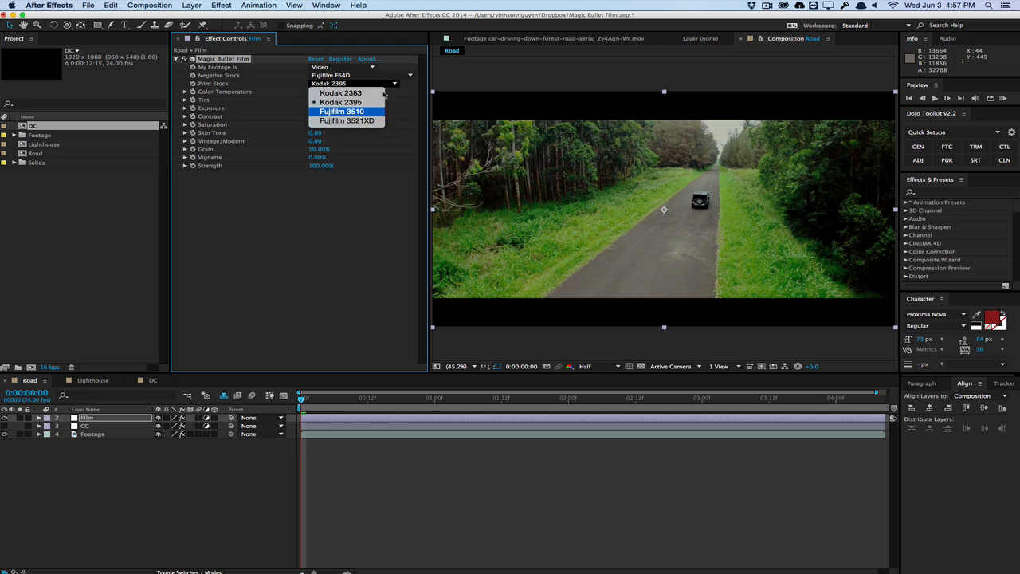
click(383, 110)
click(383, 84)
click(382, 120)
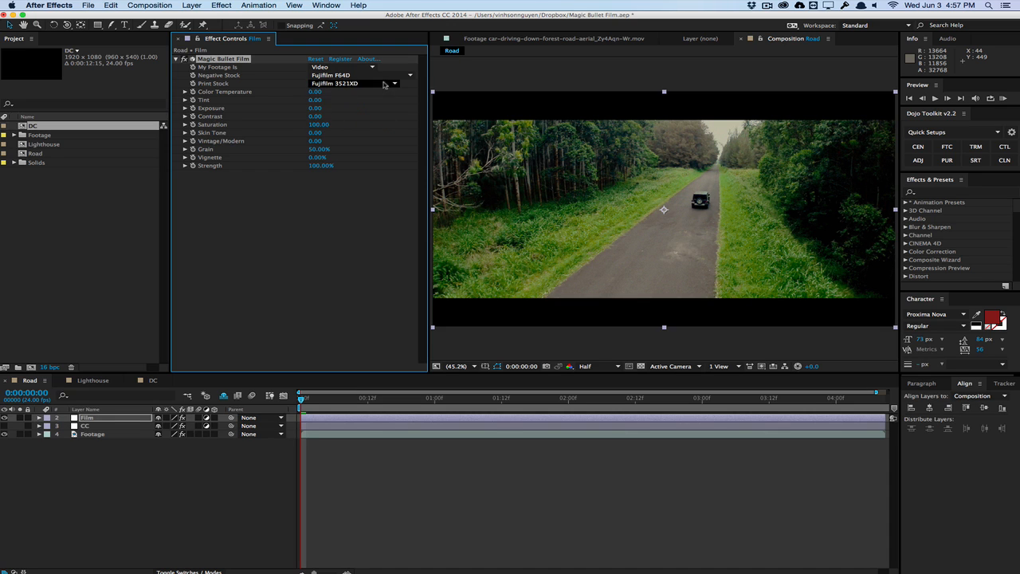
Compare with the Kodak 2383 print stock and settle on Fujifilm 3510
click(383, 84)
click(379, 110)
click(382, 83)
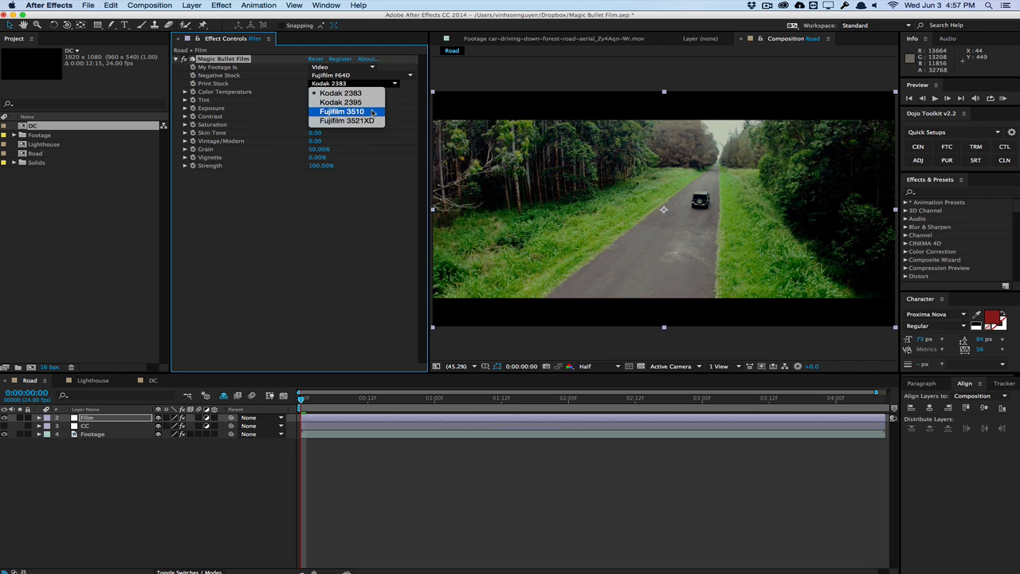
click(372, 112)
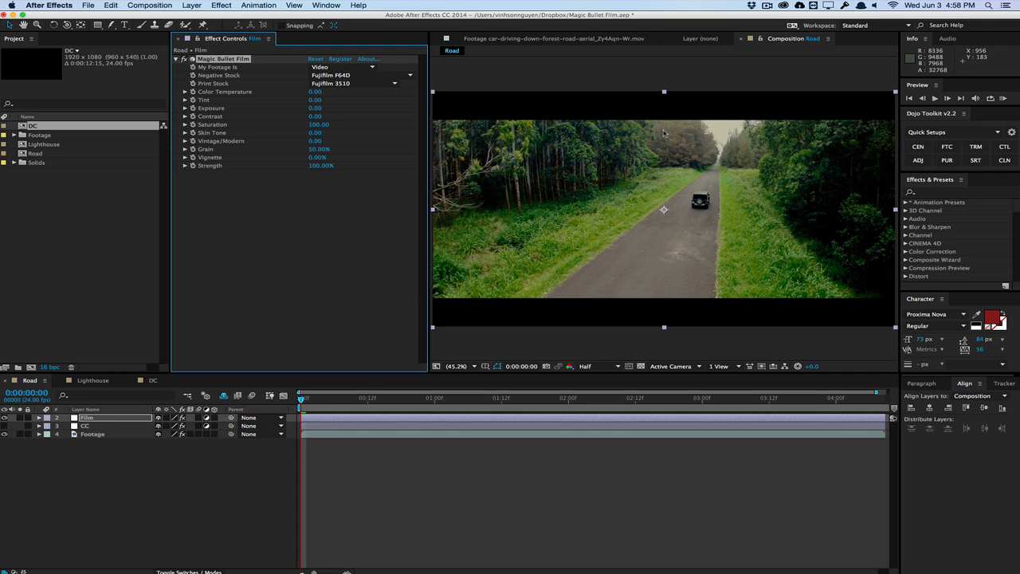
Set the Film effect's Color Temperature to -12, Tint to 11 and Exposure to 0.15
click(316, 93)
drag(325, 98, 318, 99)
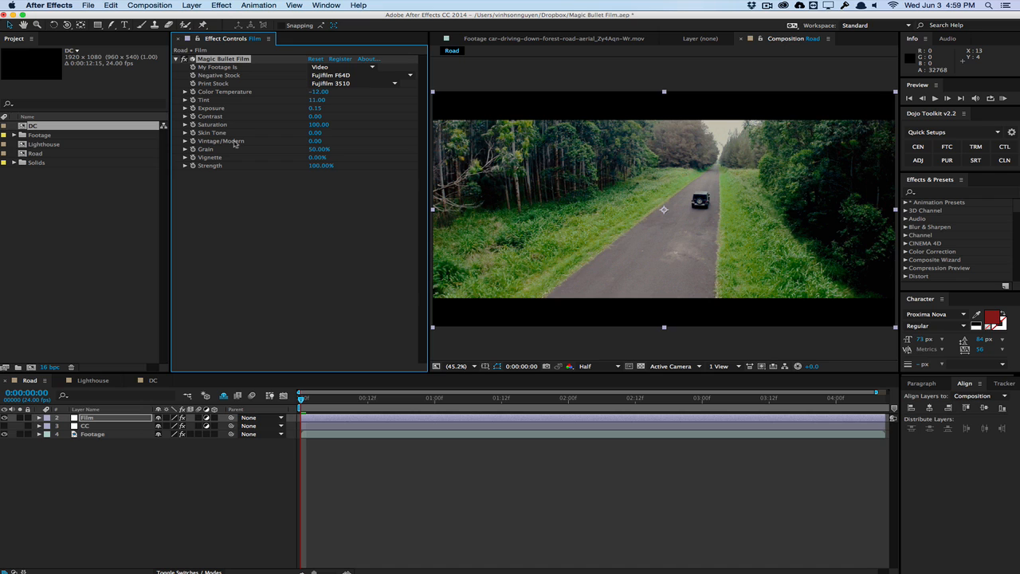
Try Vintage/Modern at a positive value and at -100, and preview the Road composition with the vintage extreme
drag(314, 142, 315, 142)
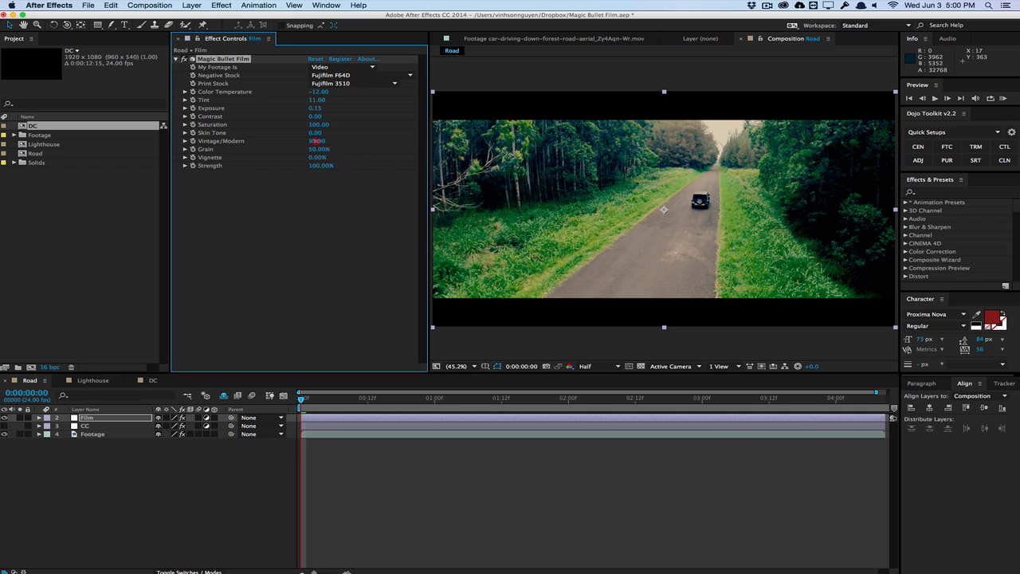
drag(316, 140, 215, 149)
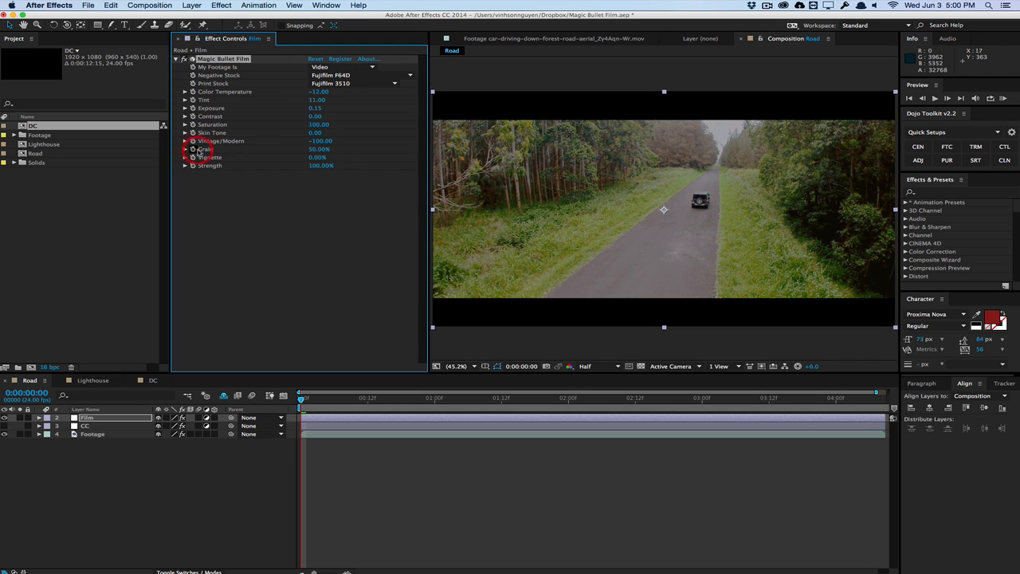
drag(313, 396, 243, 408)
click(519, 385)
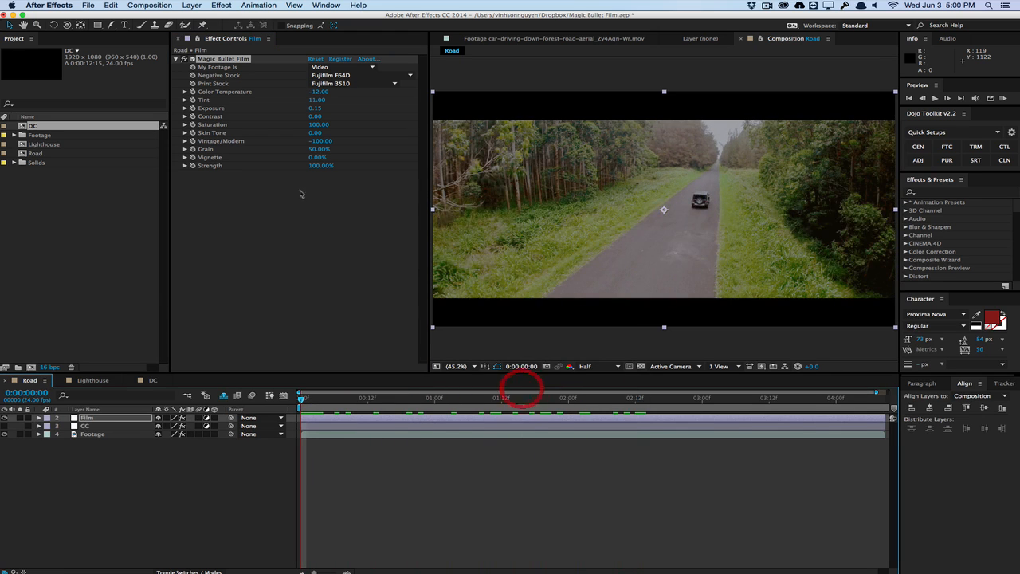
Bring Vintage/Modern back from the vintage extreme and set it to -10
click(313, 141)
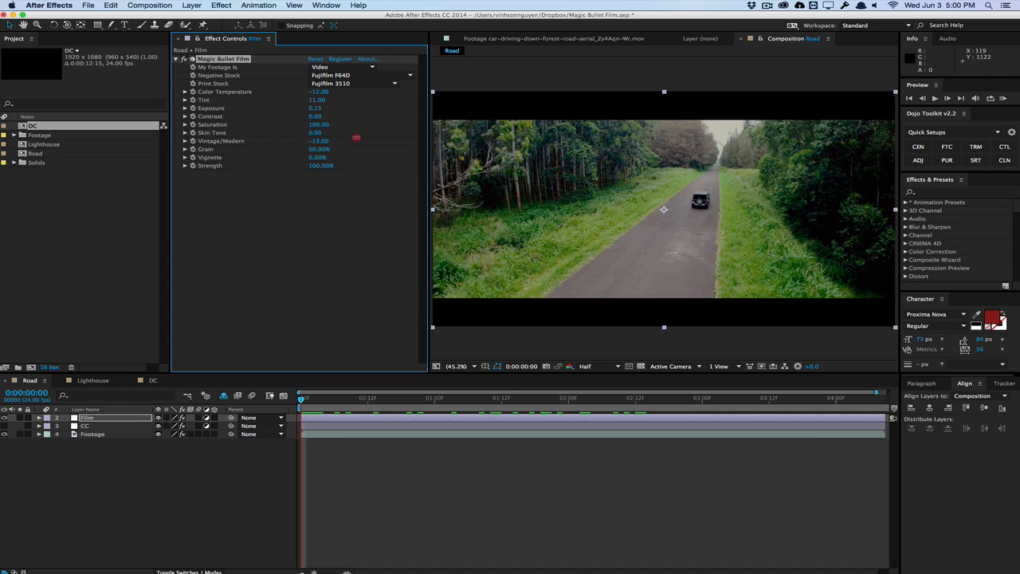
mouse_move(357, 137)
mouse_down()
mouse_move(325, 142)
mouse_move(343, 136)
mouse_up()
drag(328, 137, 318, 134)
click(318, 139)
text(-10)
key(Return)
Set the Road grade's Grain to 15%
click(317, 151)
text(15)
key(Return)
click(301, 196)
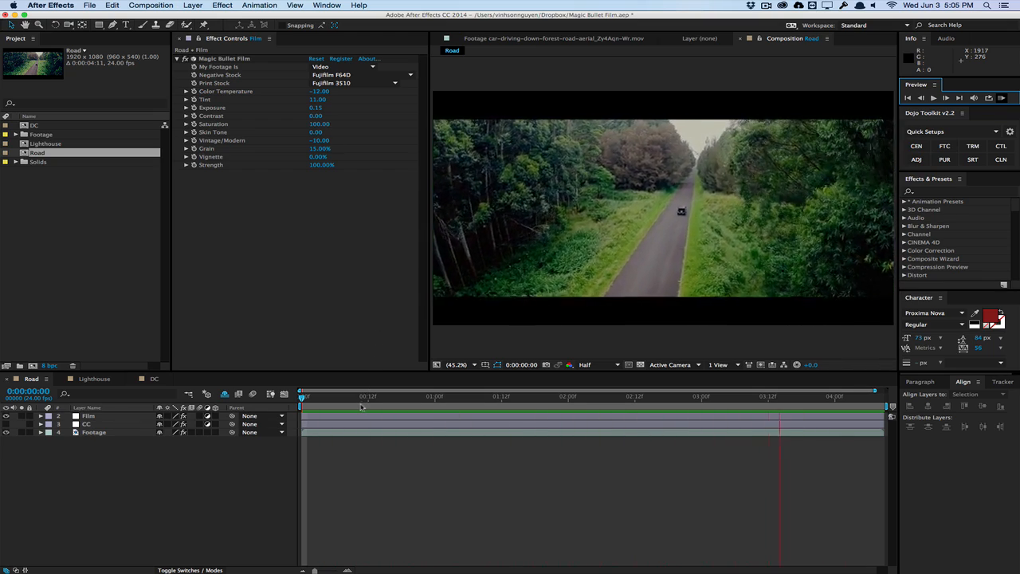
Stop the preview, open the Lighthouse composition and apply Magic Bullet Film to its Grade layer
click(61, 476)
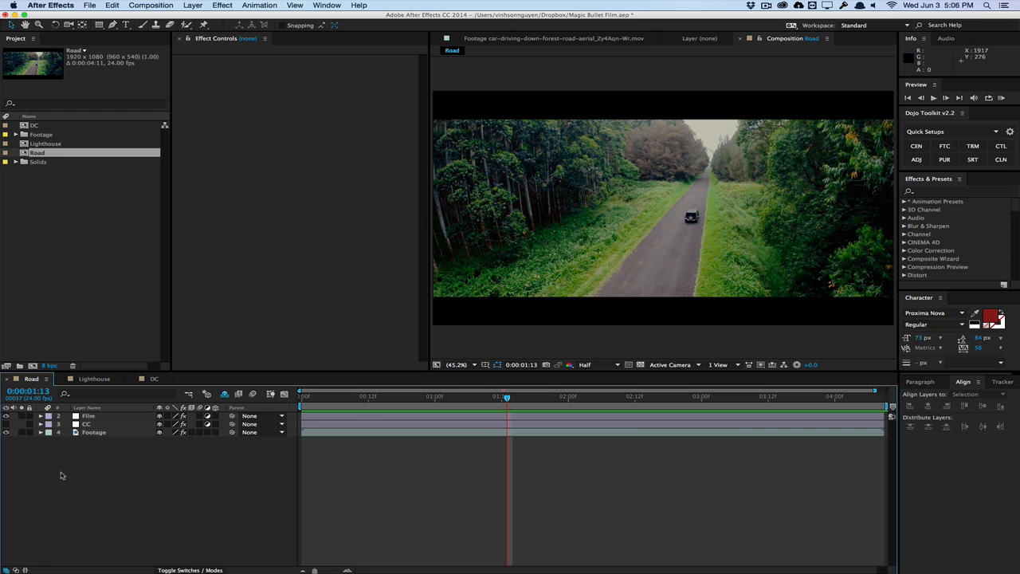
click(94, 379)
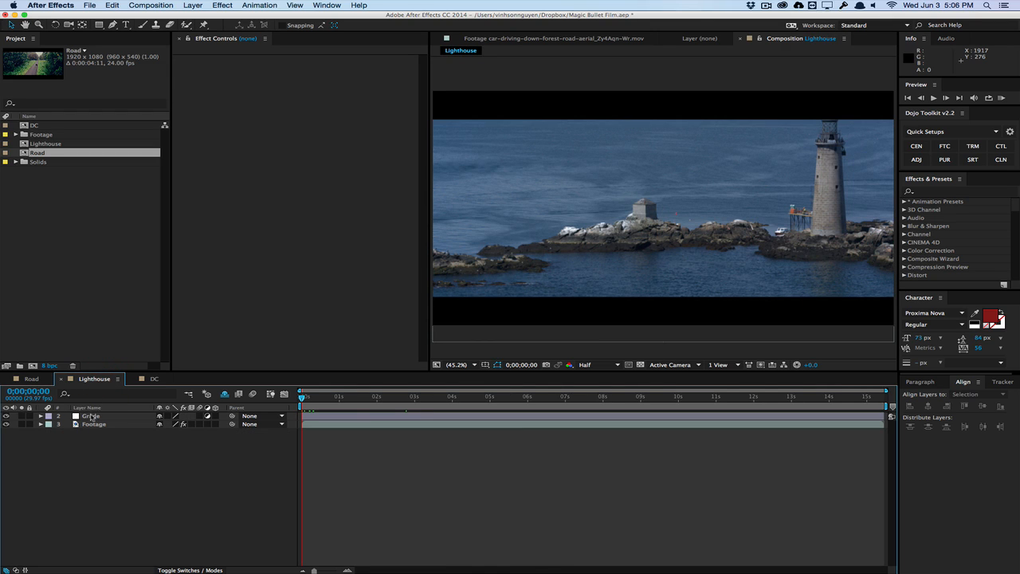
click(91, 417)
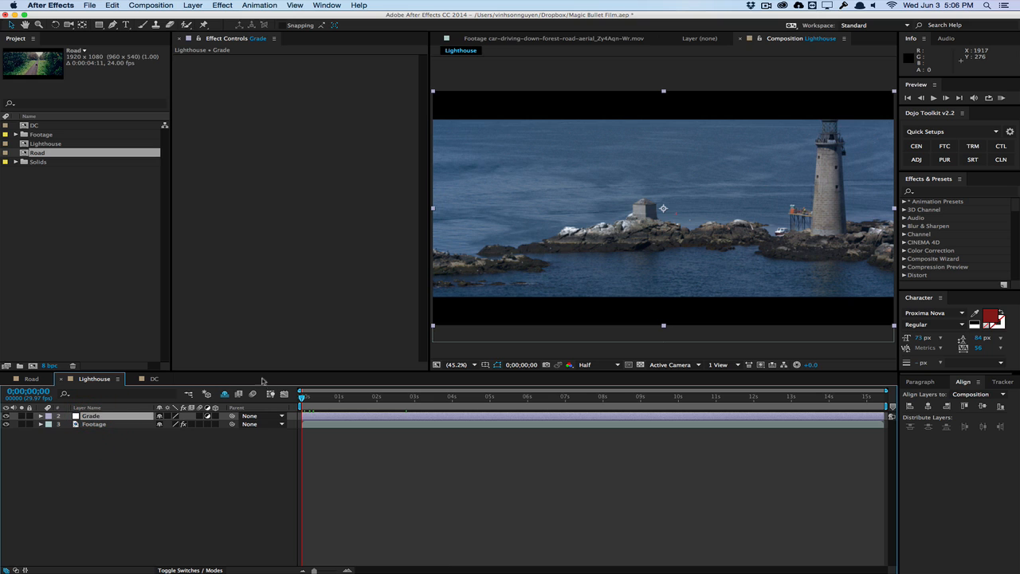
click(222, 5)
mouse_move(306, 206)
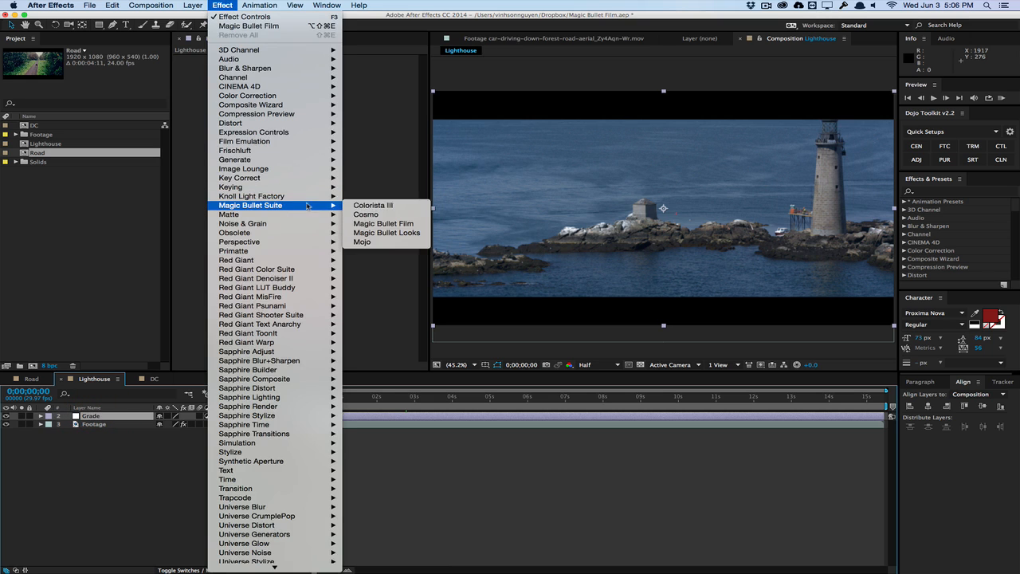
click(363, 224)
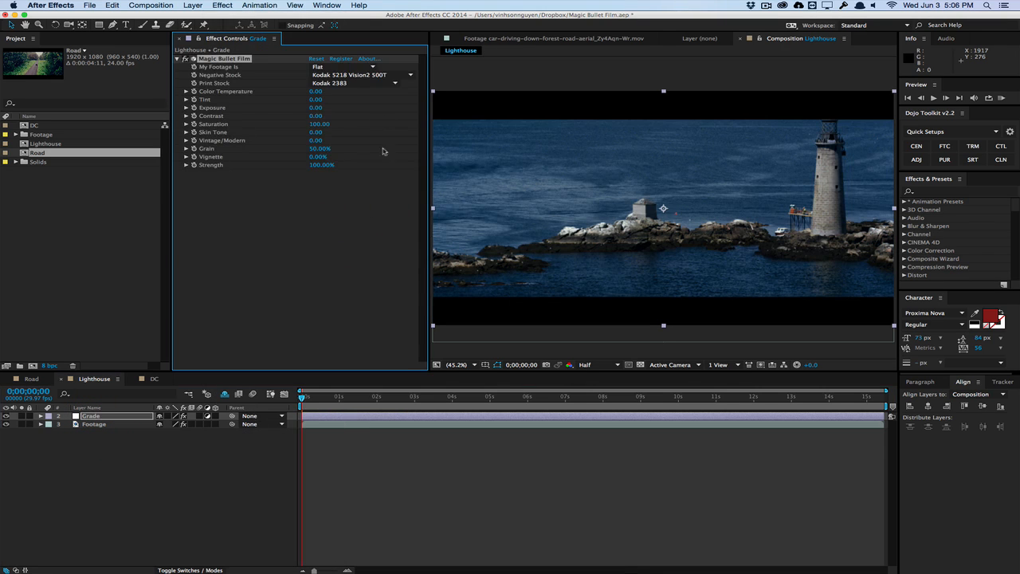
Set the Lighthouse grade's footage type to Video and its Grain to 15%
click(343, 68)
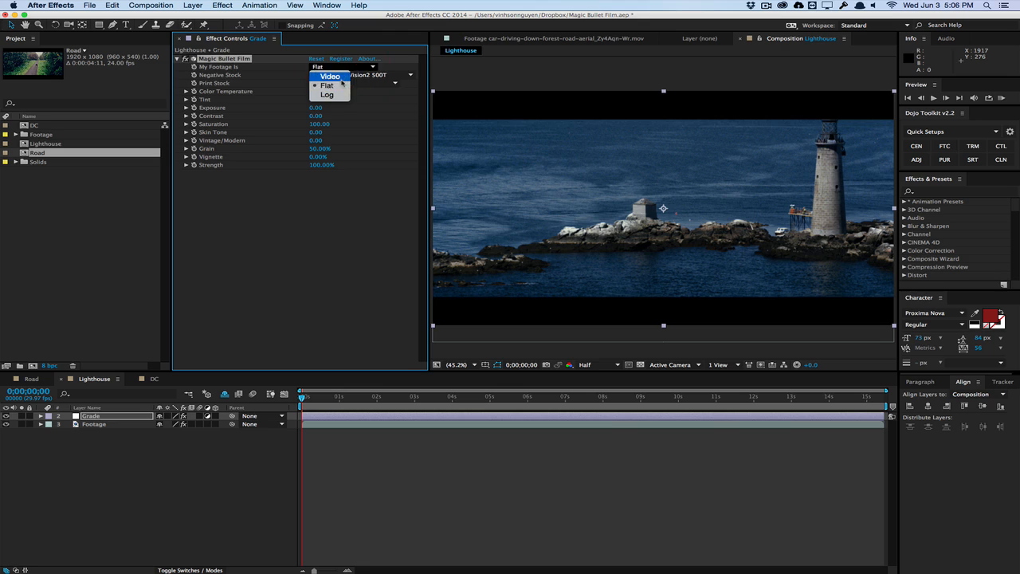
click(330, 76)
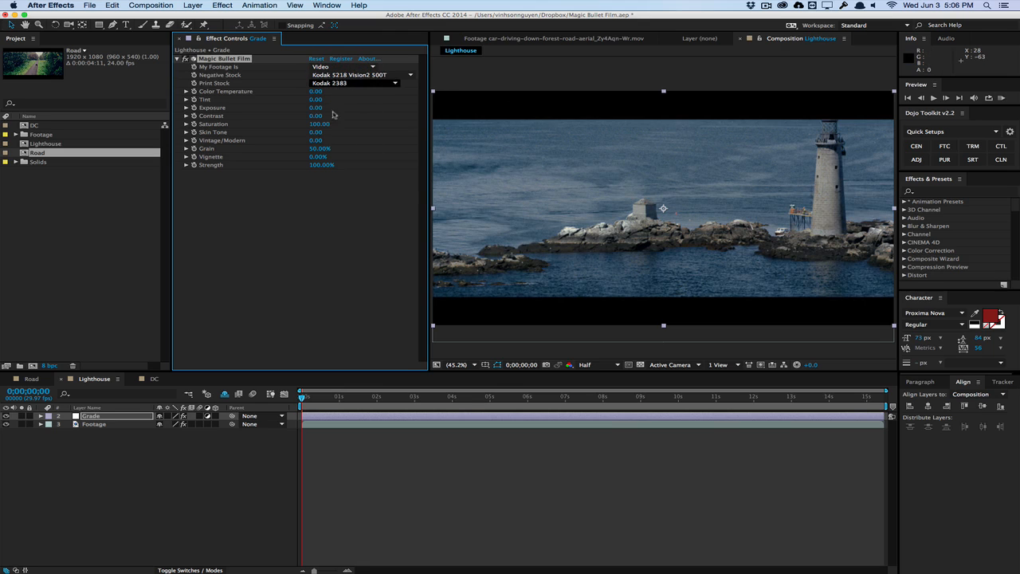
click(320, 148)
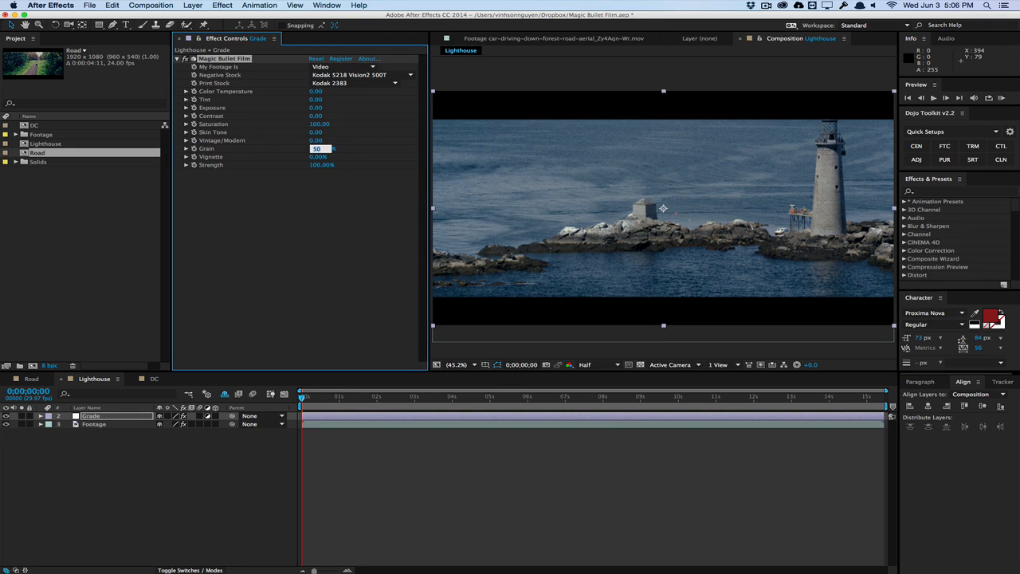
text(15)
key(Return)
Try the Kodak 5205 Vision2 250D and Kodak 5201 Vision 50D negative stocks and settle on Kodak 5207 Vision3 250D
click(351, 75)
click(343, 90)
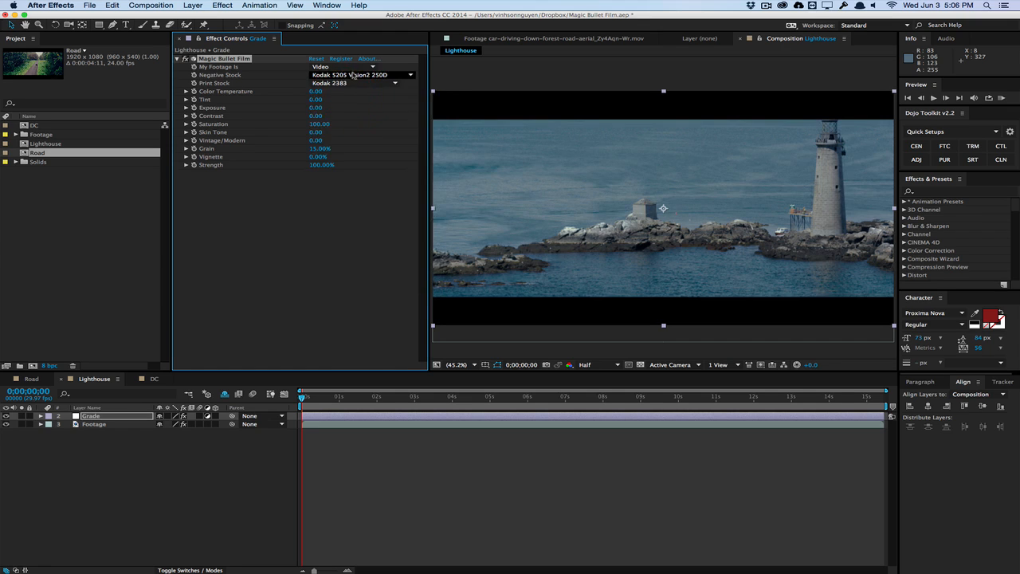
click(353, 75)
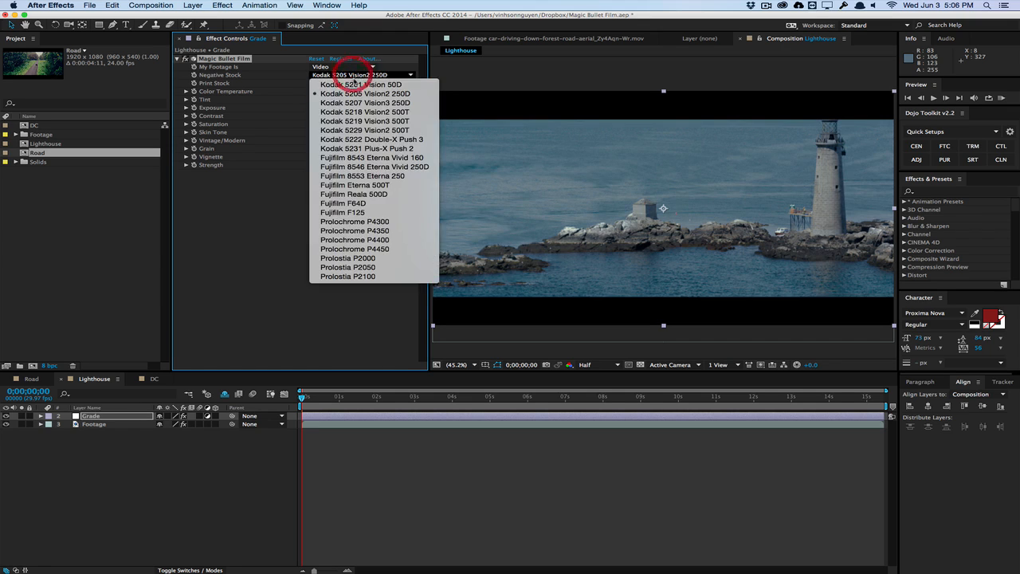
click(365, 169)
click(394, 75)
click(380, 204)
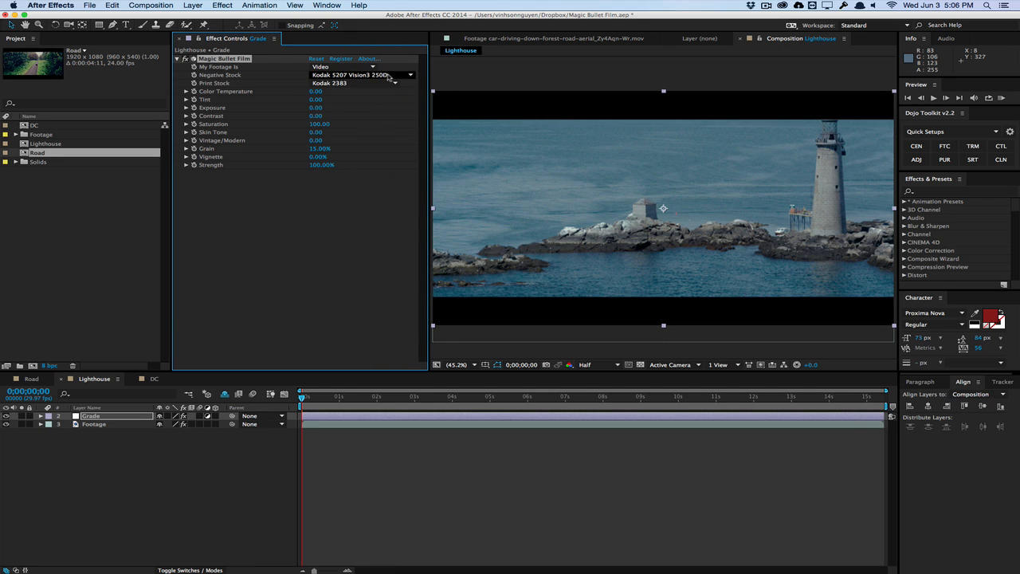
Try the Kodak 2395, Fujifilm 3510 and Fujifilm 3521XD print stocks on the Lighthouse grade and return to Kodak 2383
click(394, 83)
click(364, 101)
click(383, 83)
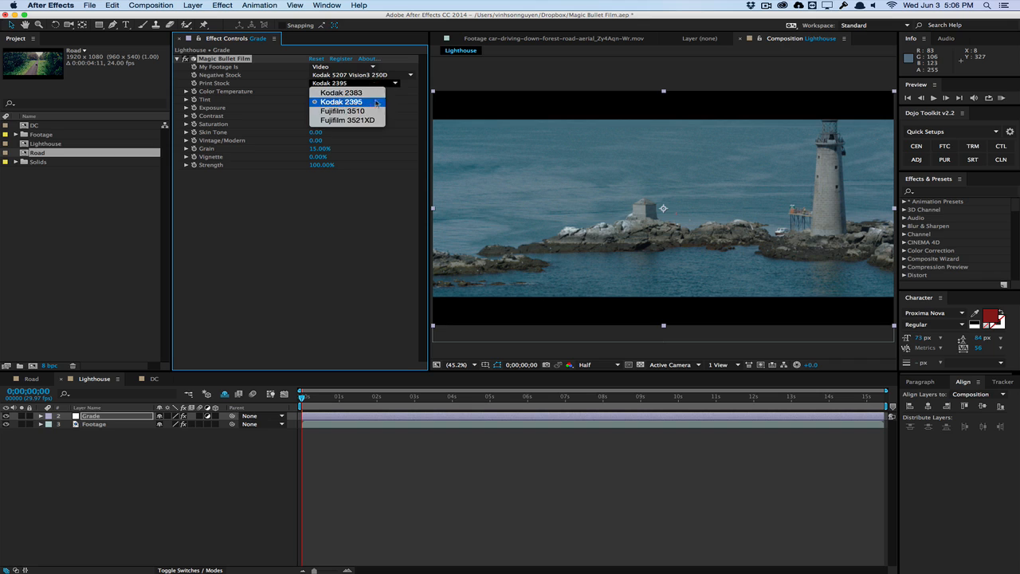
click(372, 111)
click(373, 84)
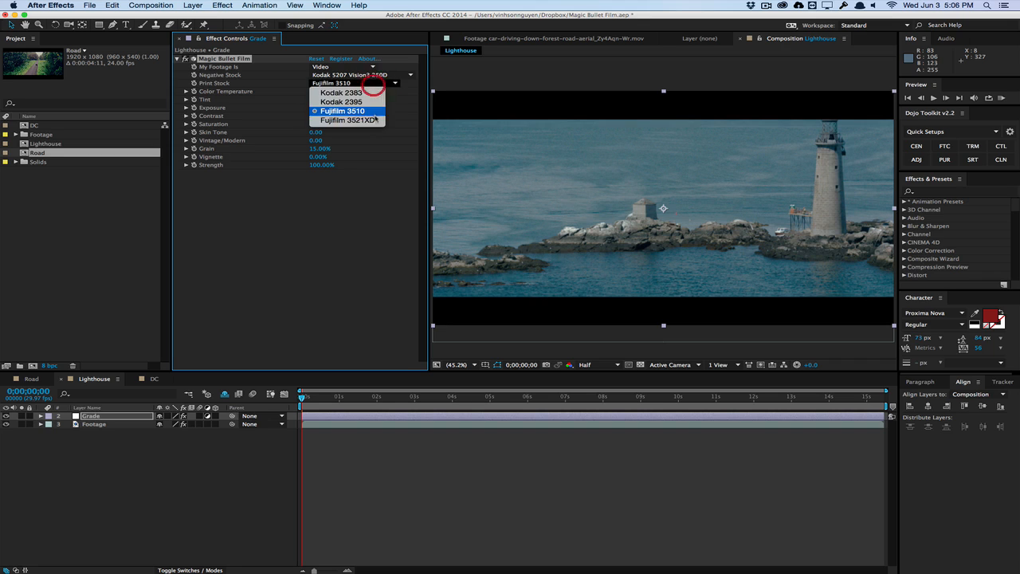
click(373, 119)
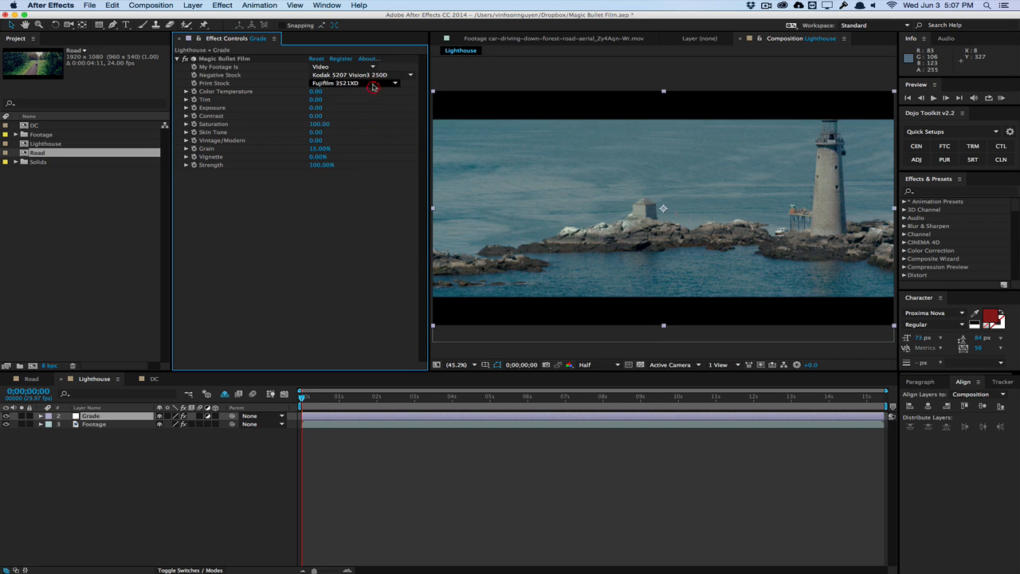
click(373, 84)
click(369, 93)
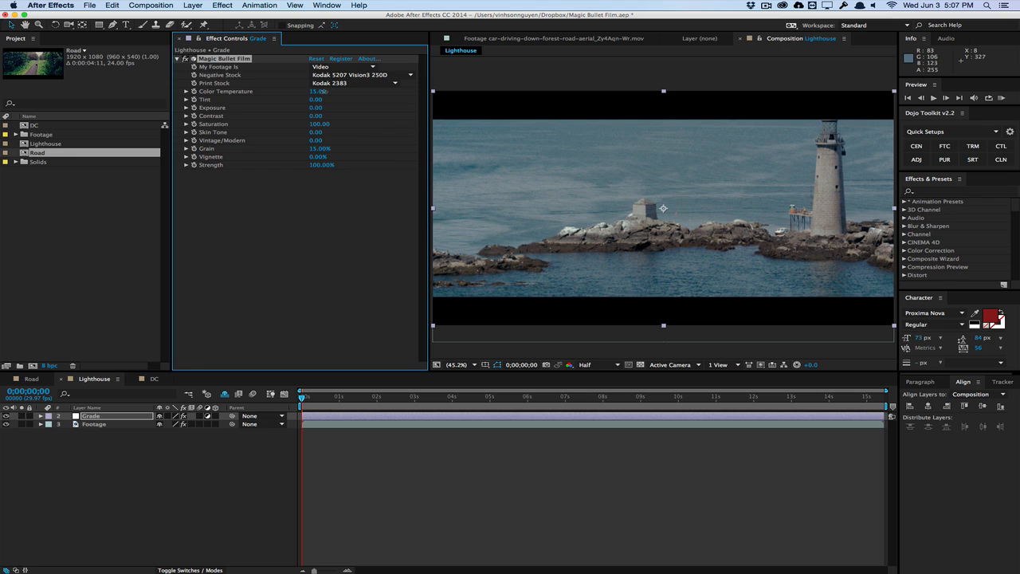
Set the Lighthouse grade's Color Temperature to 15, Tint to -2, Exposure to 0.15 and Contrast to 15
click(322, 92)
click(318, 108)
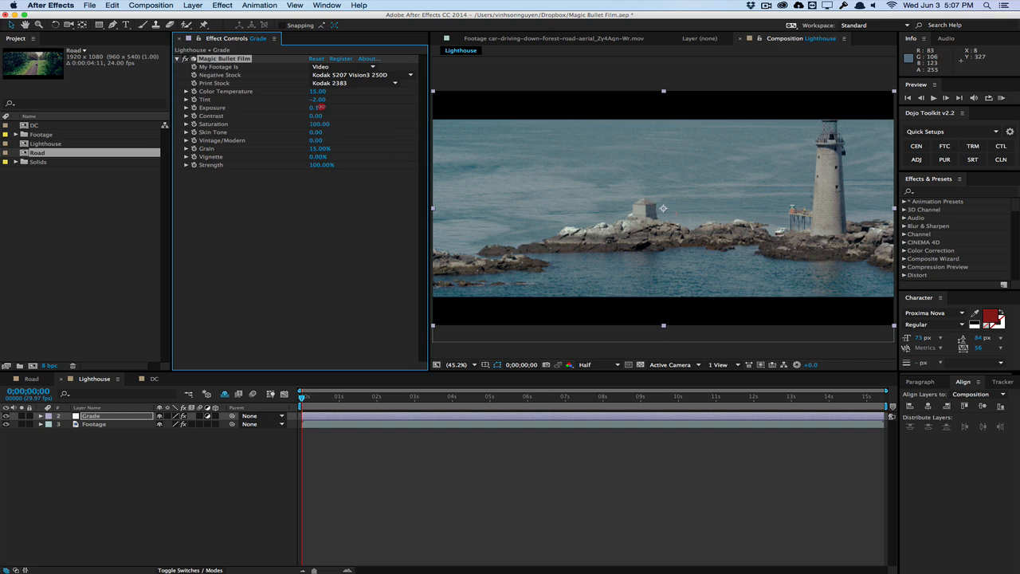
drag(318, 117, 325, 114)
Try both directions of Vintage/Modern, settle on about 22 and set Vignette to 6%
drag(333, 140, 315, 140)
mouse_move(332, 143)
mouse_down()
mouse_move(309, 143)
mouse_move(346, 139)
mouse_up()
mouse_move(319, 157)
mouse_down()
mouse_move(337, 156)
mouse_move(325, 156)
mouse_up()
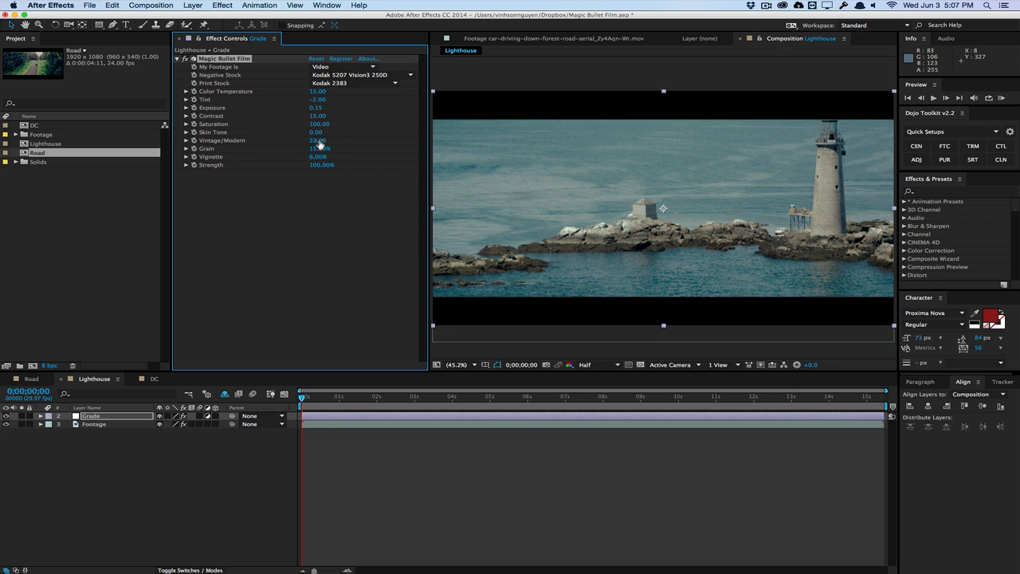
Set the Lighthouse grade's Saturation to 103 and compare the shot with the Grade layer hidden and shown
drag(309, 165, 325, 164)
drag(318, 125, 320, 125)
click(8, 416)
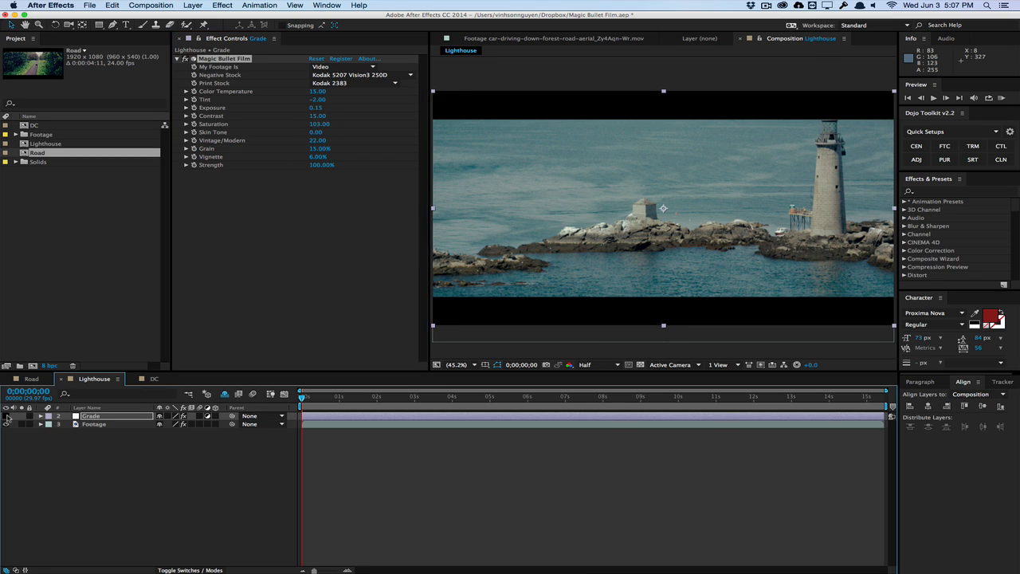
click(7, 416)
Move to 0;00;05;03 in the Lighthouse composition and run a RAM preview of the graded shot
drag(303, 399, 496, 393)
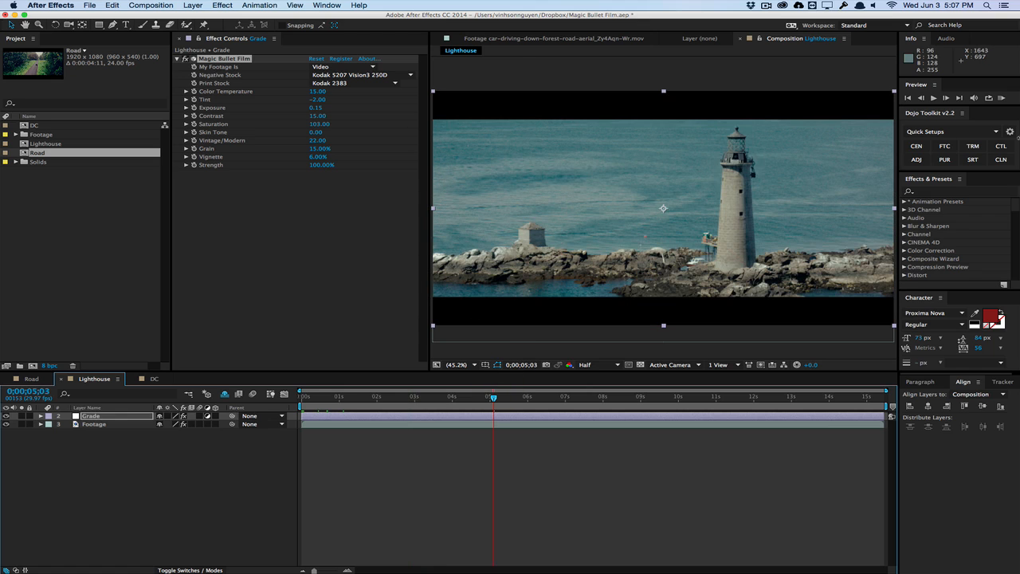
click(1004, 96)
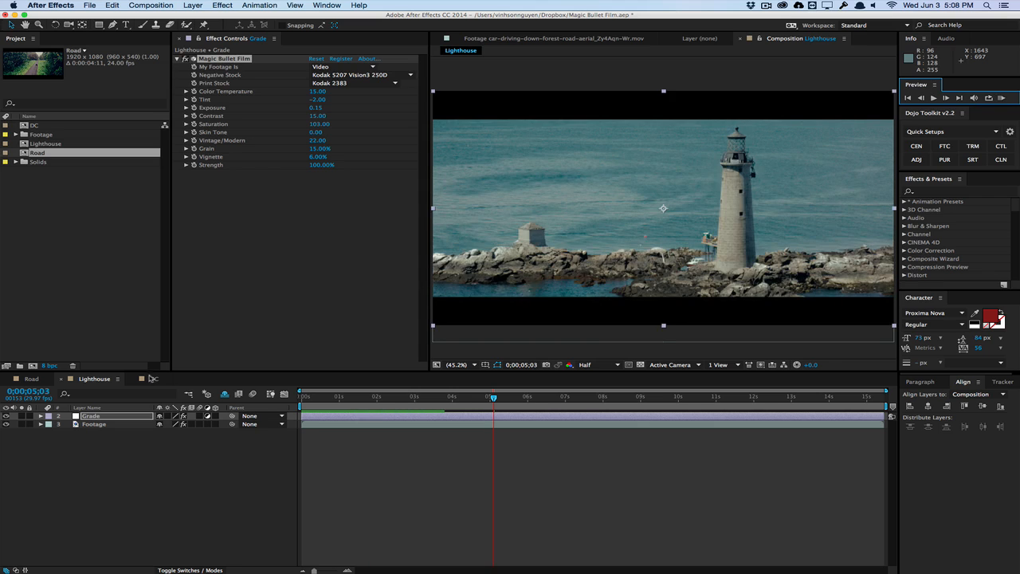
Apply Magic Bullet Film to the DC composition's Grade layer and set the footage type to Video
click(152, 378)
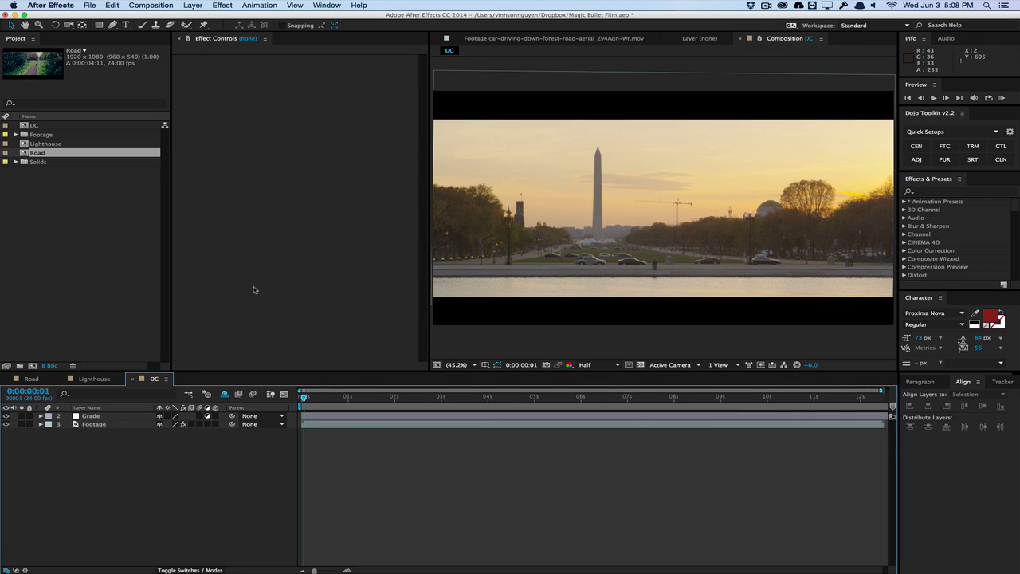
click(97, 416)
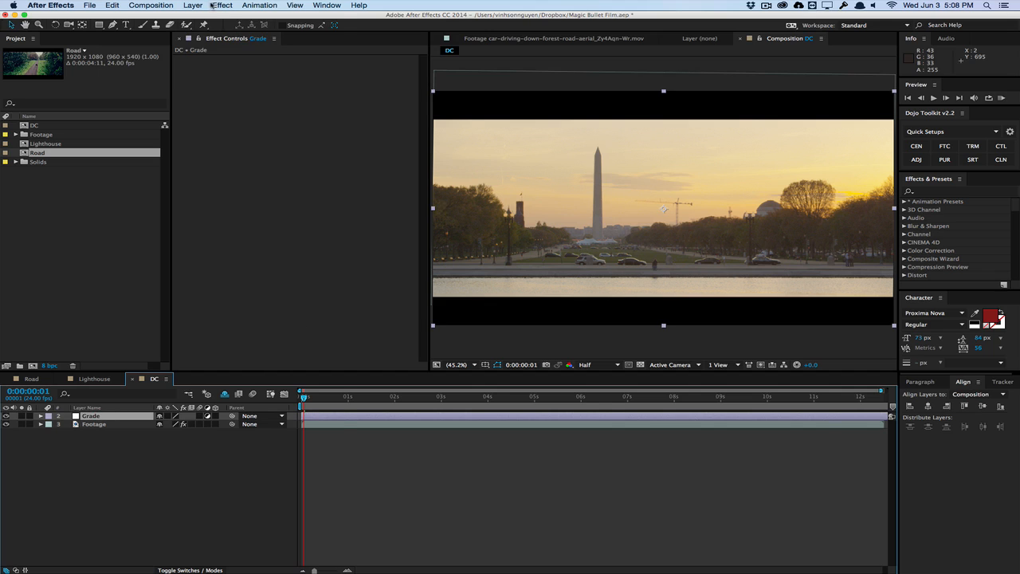
click(212, 5)
mouse_move(304, 207)
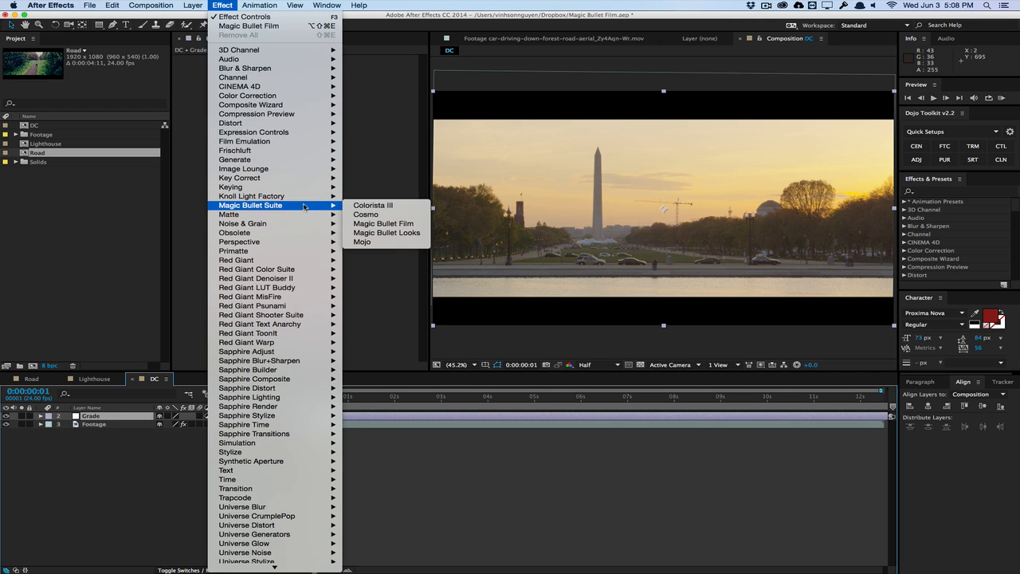
click(381, 225)
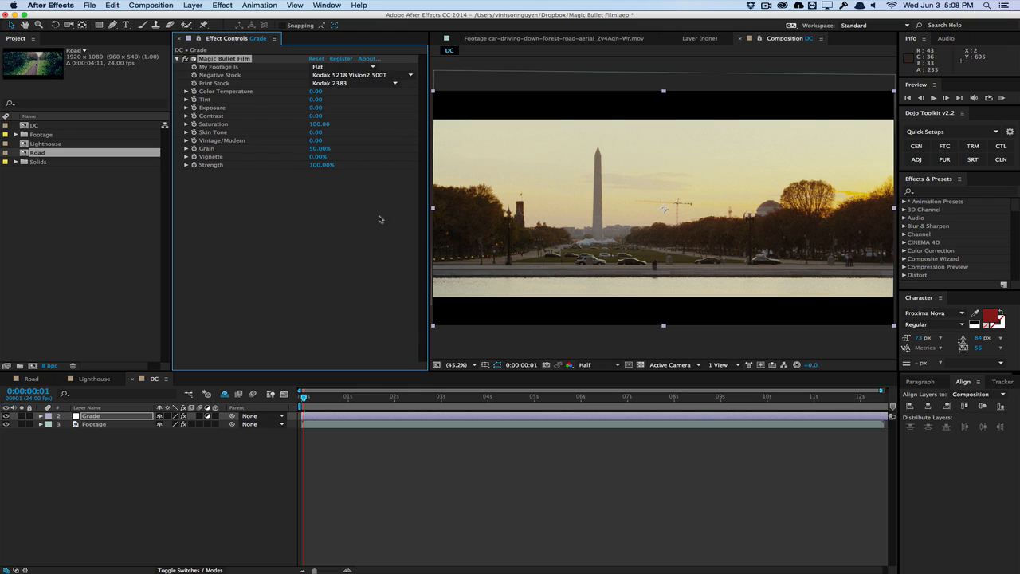
click(370, 68)
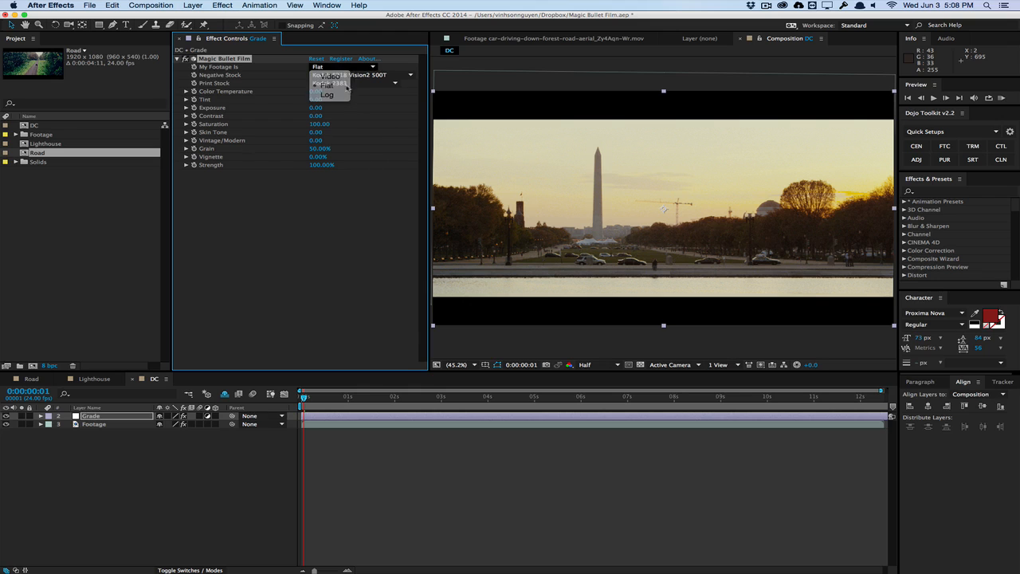
click(351, 77)
Try negative stocks Kodak 5205, Kodak 5229, Fujifilm 8553, Kodak 5231 and Prolostia P2000 on the DC grade and settle on Prolochrome P4300
click(373, 75)
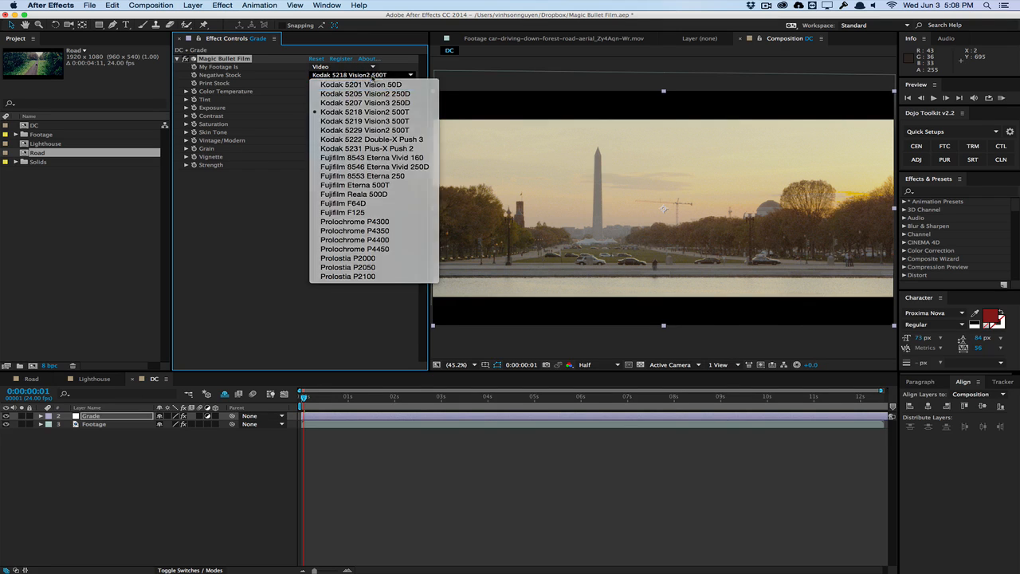
click(365, 93)
click(372, 75)
click(373, 129)
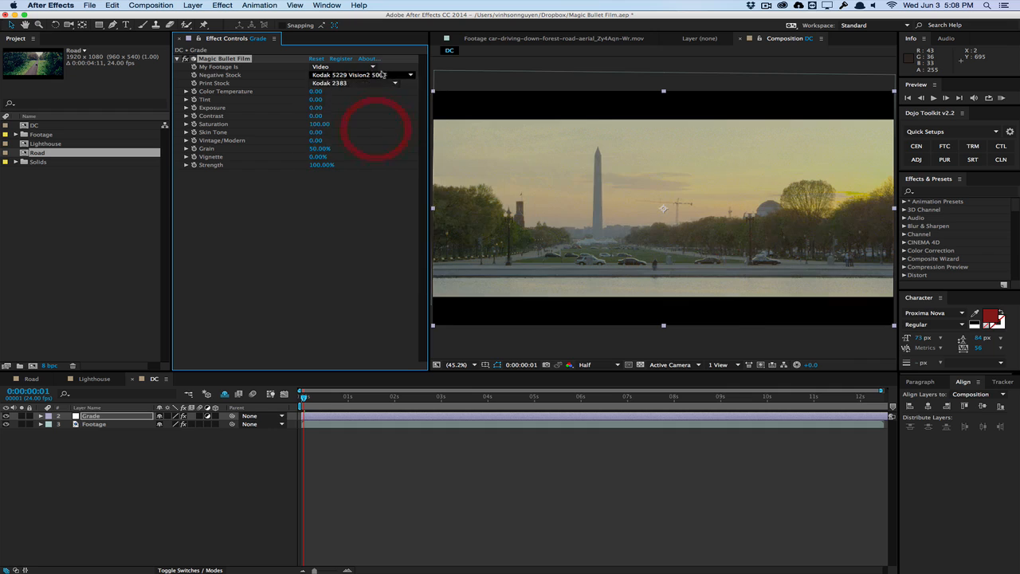
click(372, 75)
click(382, 177)
click(372, 75)
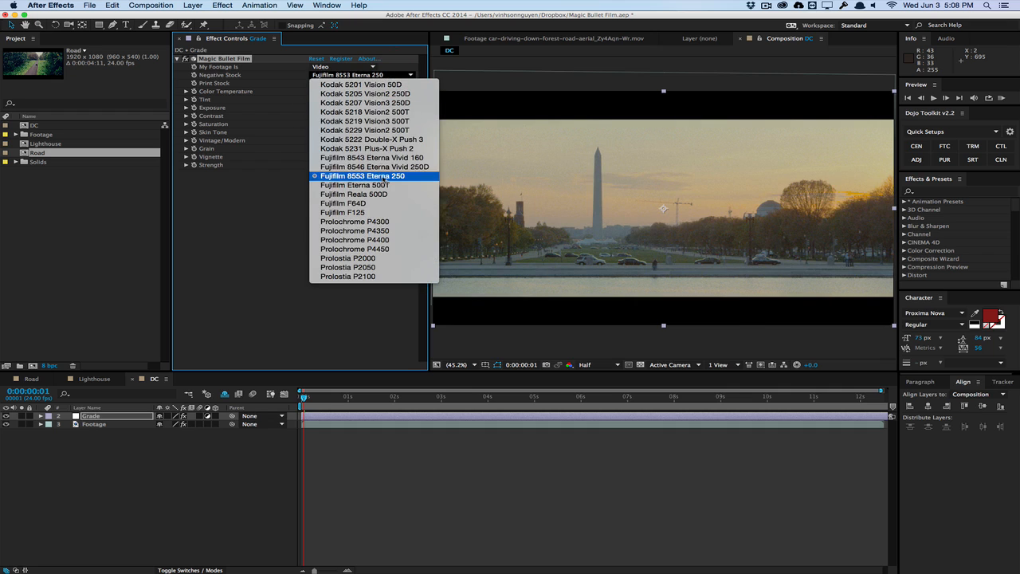
click(381, 149)
click(372, 75)
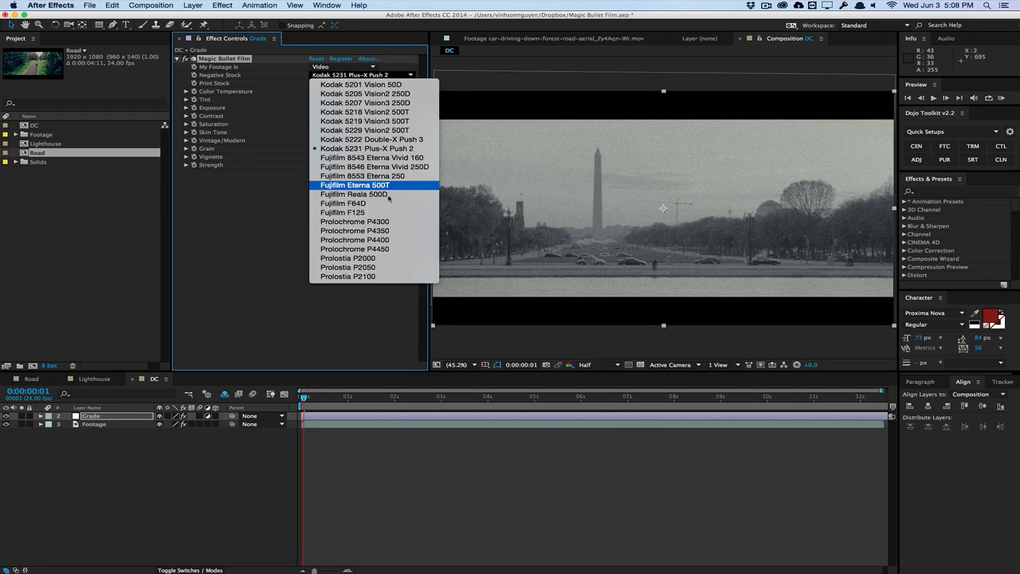
click(381, 221)
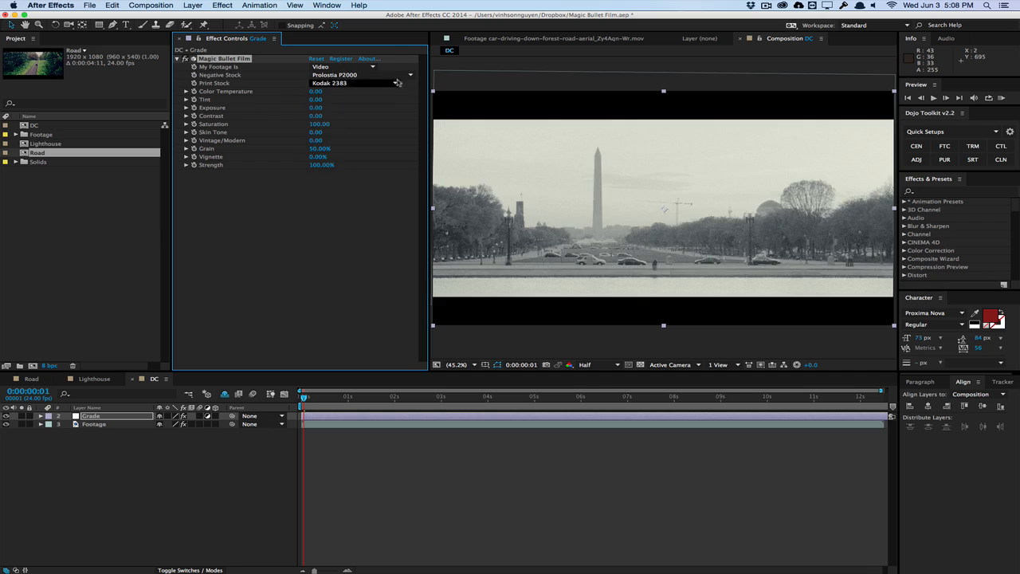
click(372, 75)
click(381, 221)
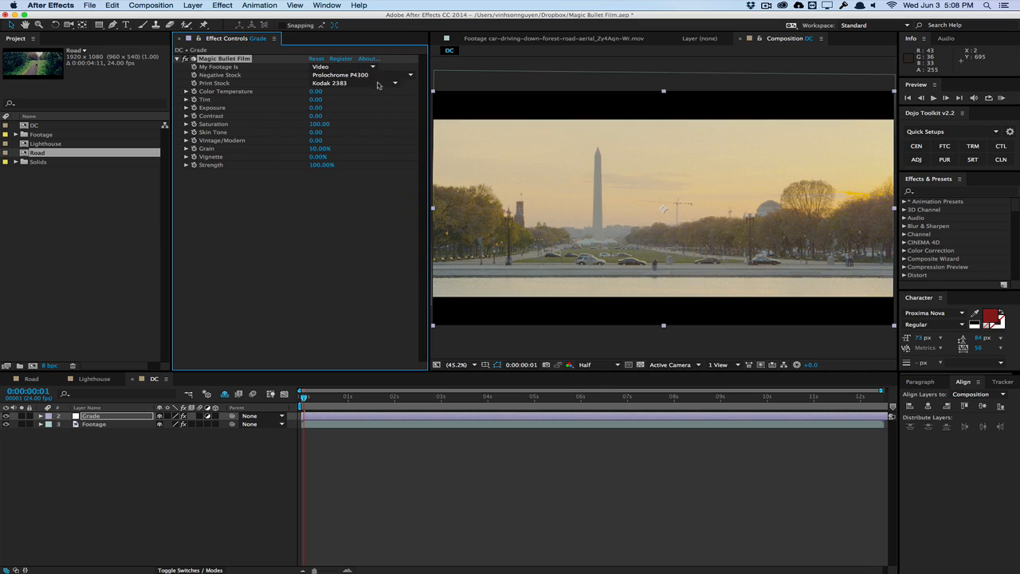
Try the Kodak 2395, Fujifilm 3510 and Fujifilm 3521XD print stocks on the DC grade and return to Kodak 2383
click(349, 83)
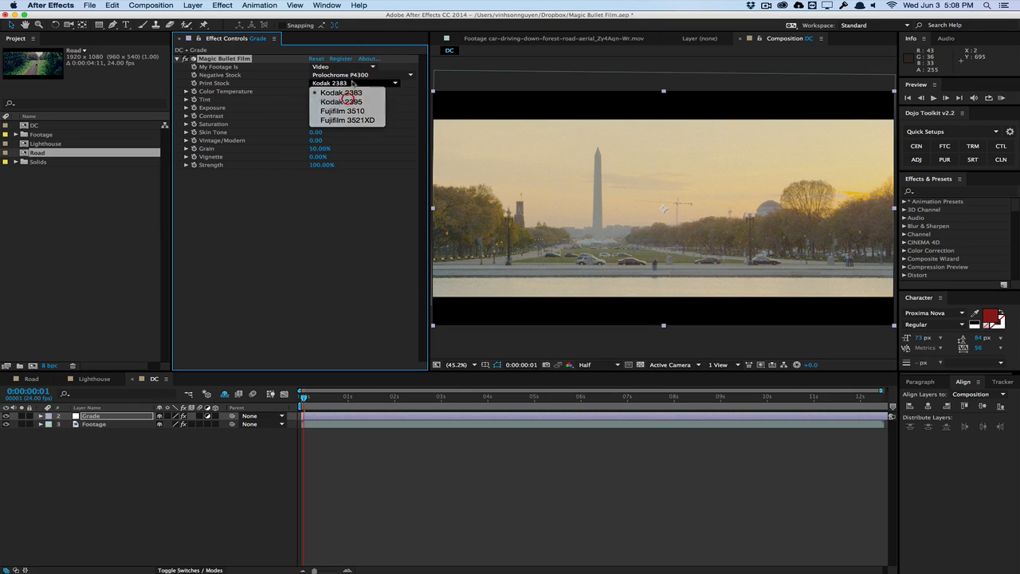
click(341, 101)
click(350, 83)
click(352, 112)
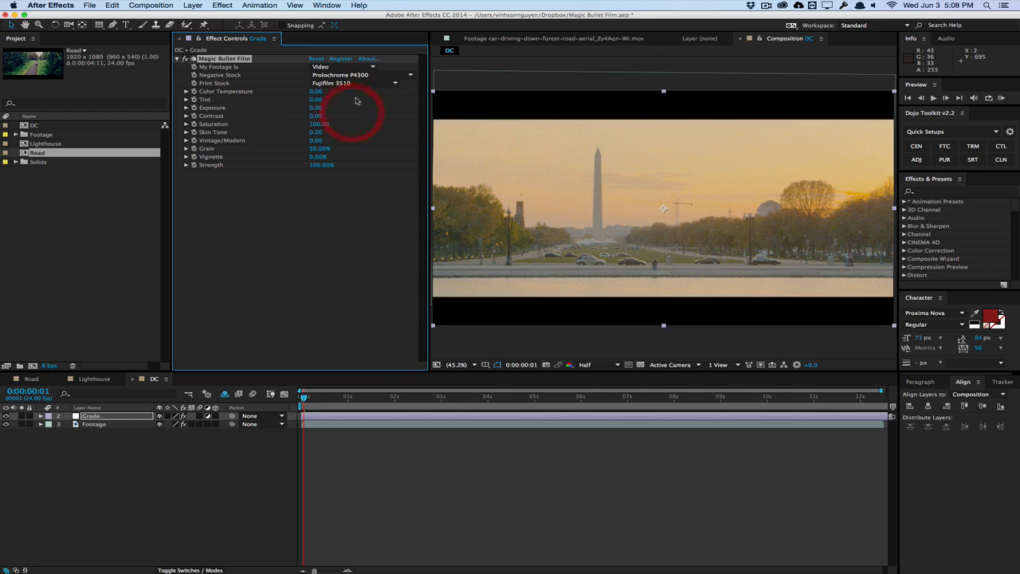
click(355, 84)
click(358, 117)
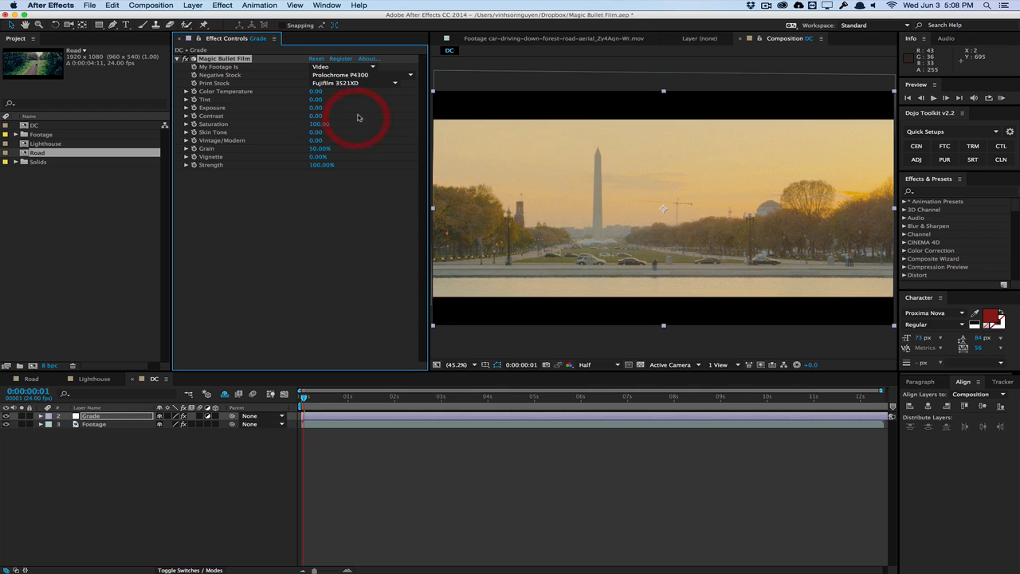
click(355, 82)
click(355, 92)
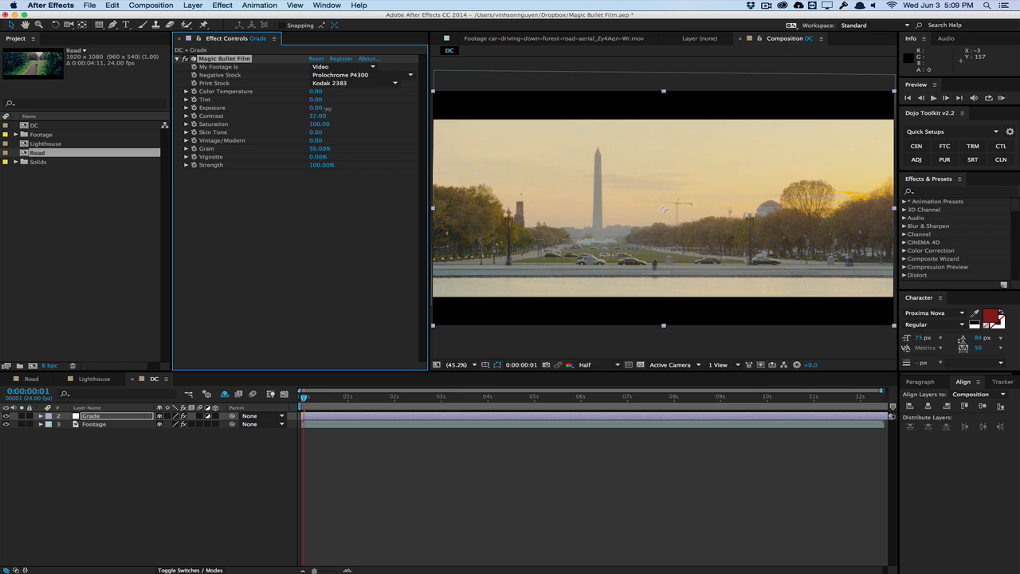
Set the DC grade's Contrast to 30, Exposure to 0, Color Temperature to 7 and Tint to 6
click(318, 116)
click(315, 108)
text(0)
drag(316, 91, 320, 99)
Set the DC grade's Vignette to 11% and Vintage/Modern to 23, and compare the shot with the Grade layer hidden and shown
drag(315, 157, 318, 156)
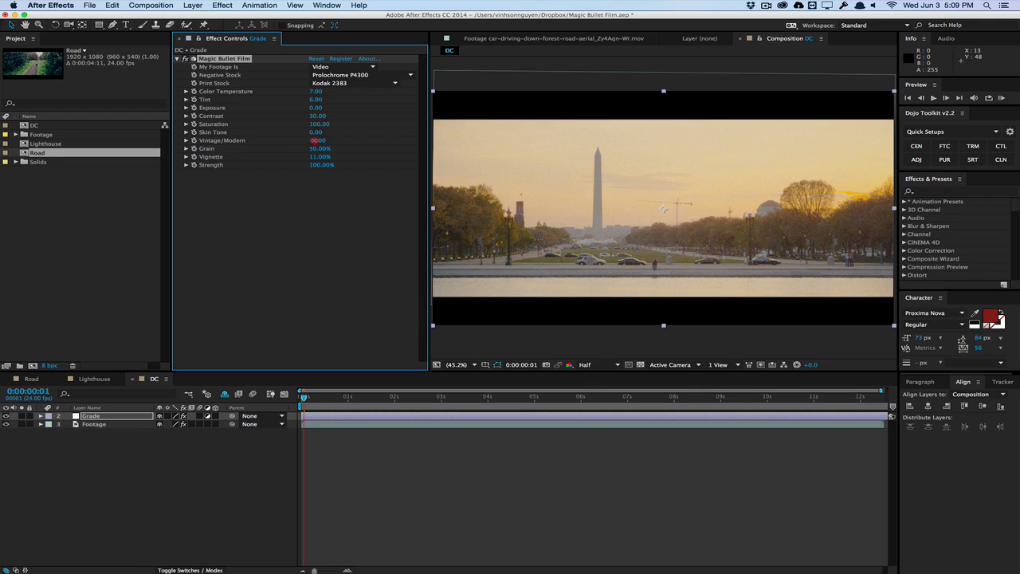
mouse_move(315, 141)
mouse_down()
mouse_move(295, 144)
mouse_move(333, 141)
mouse_up()
click(6, 416)
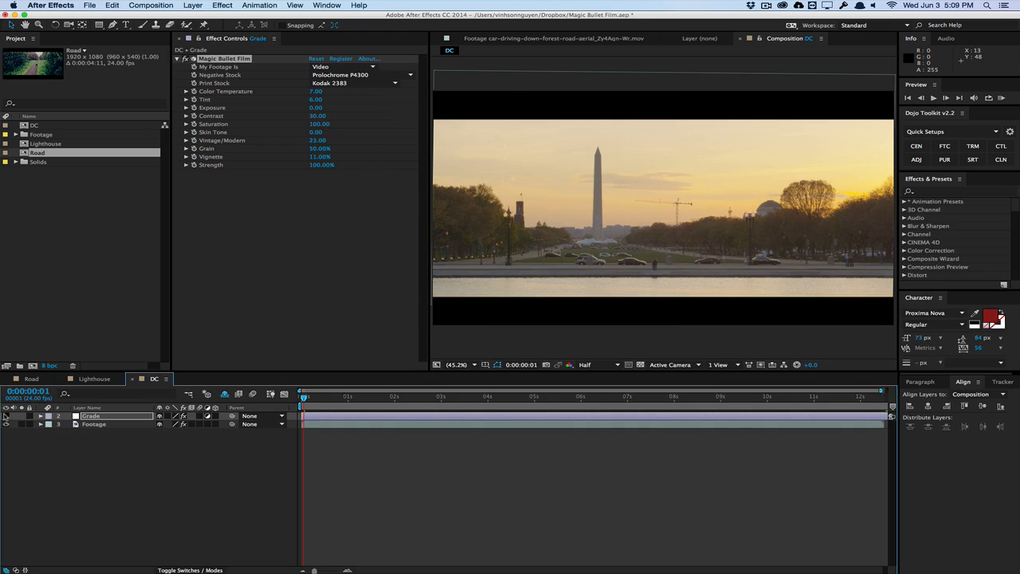
click(5, 416)
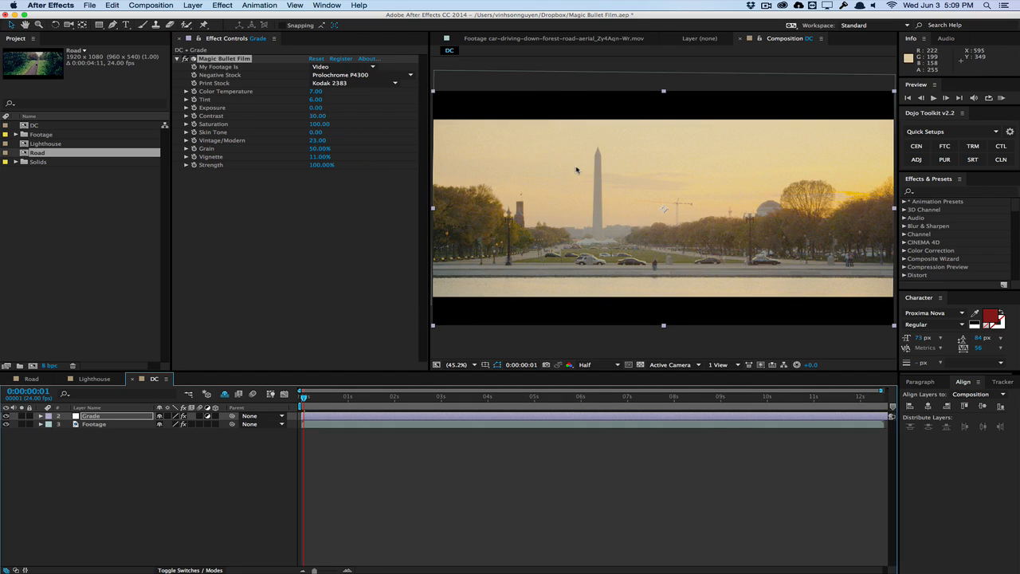